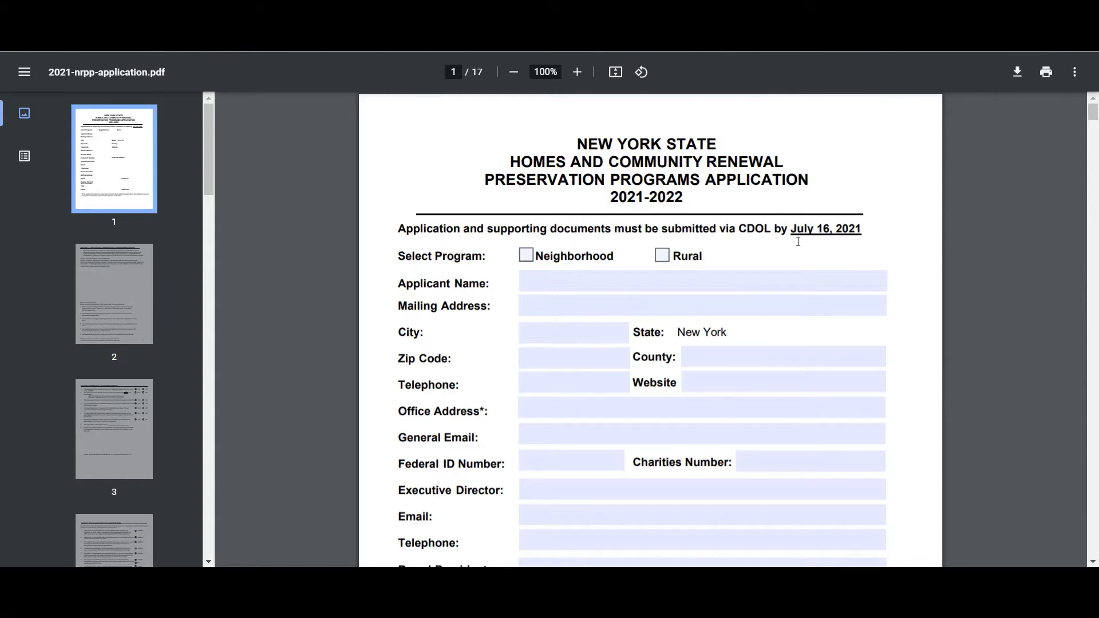
# Step: Review the preservation programs application down to the Service Area Questions in Section A
pyautogui.scroll(-12, 798, 241)
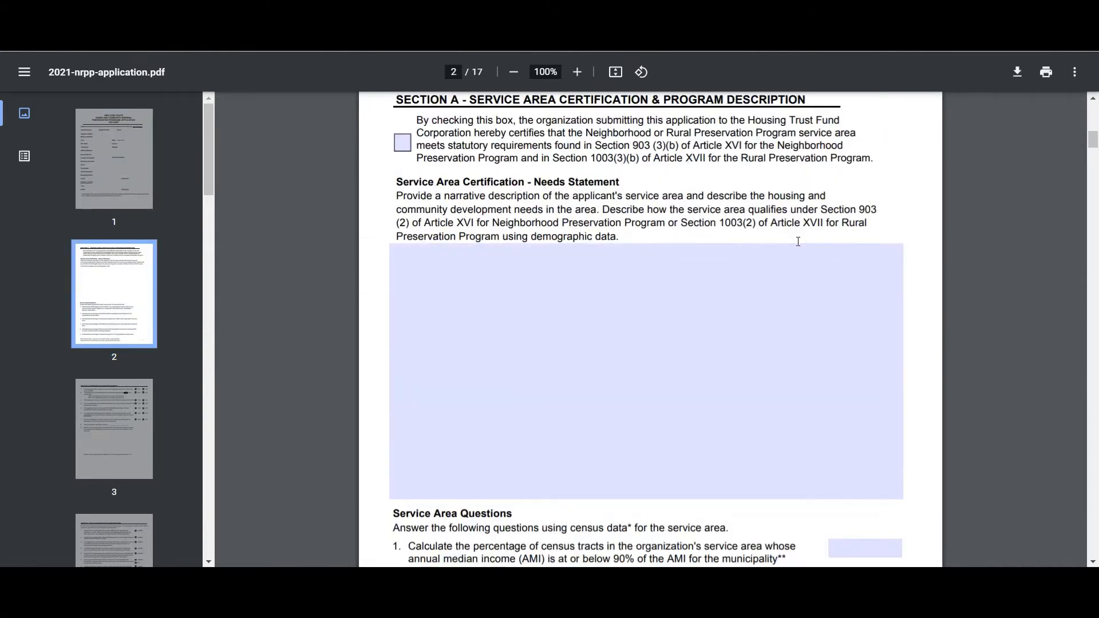
pyautogui.scroll(-6, 798, 241)
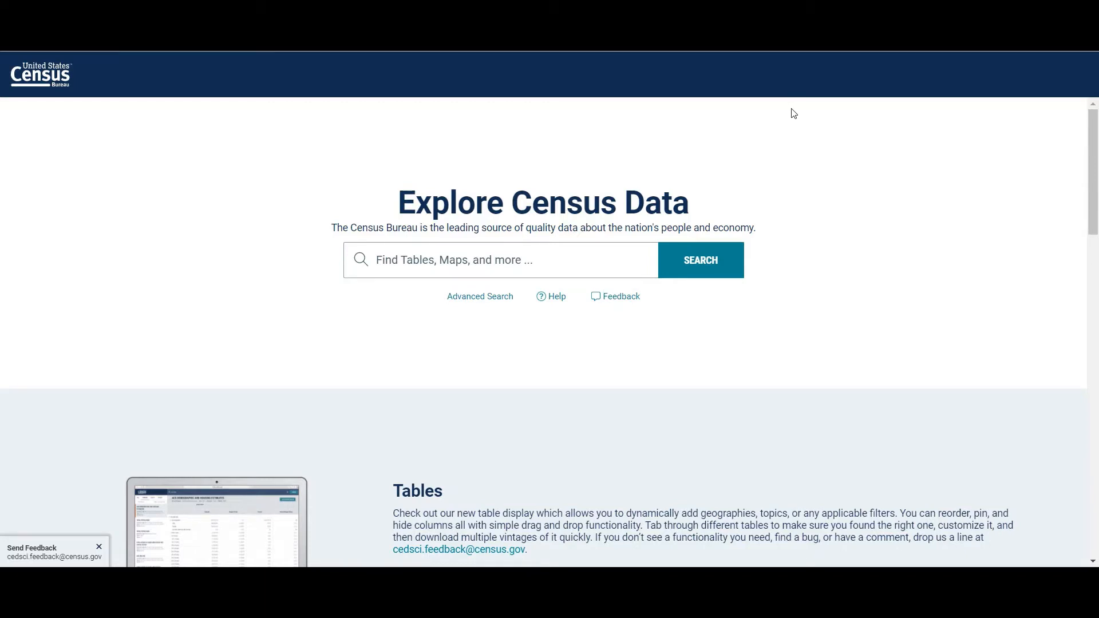
# Step: Switch to the Census Bureau data site, open its advanced search and filter by the Housing topic
pyautogui.click(486, 299)
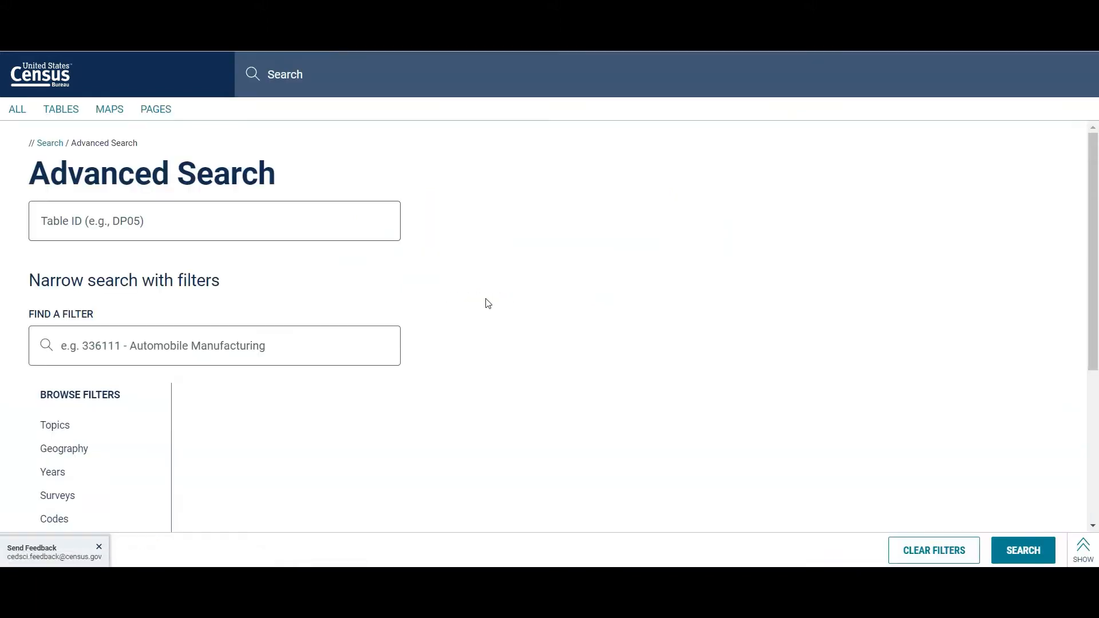
pyautogui.click(106, 424)
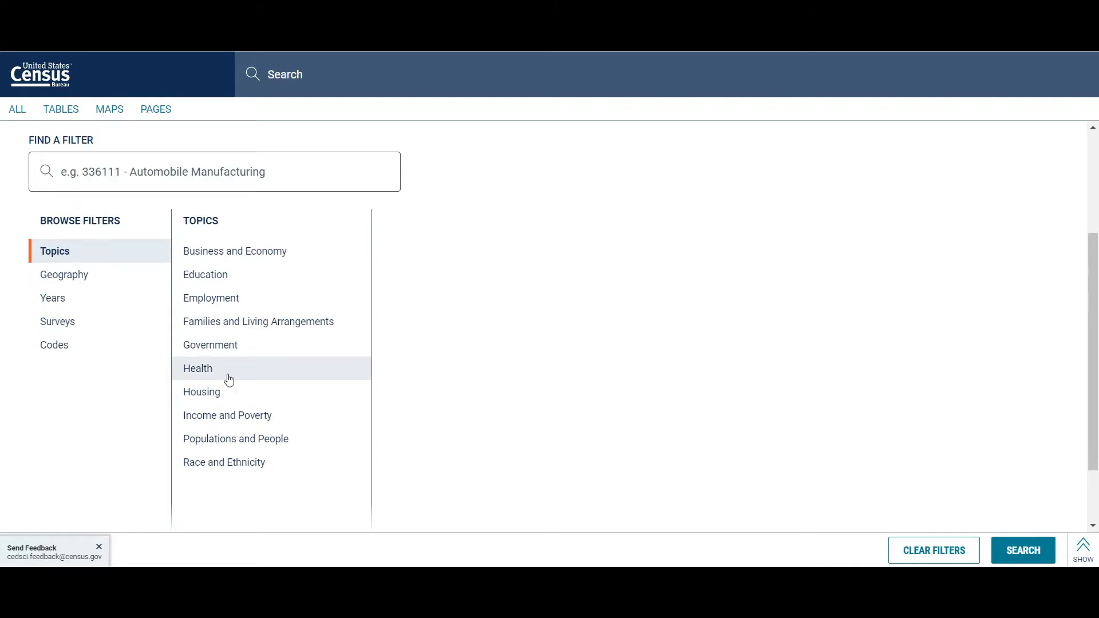
pyautogui.click(231, 393)
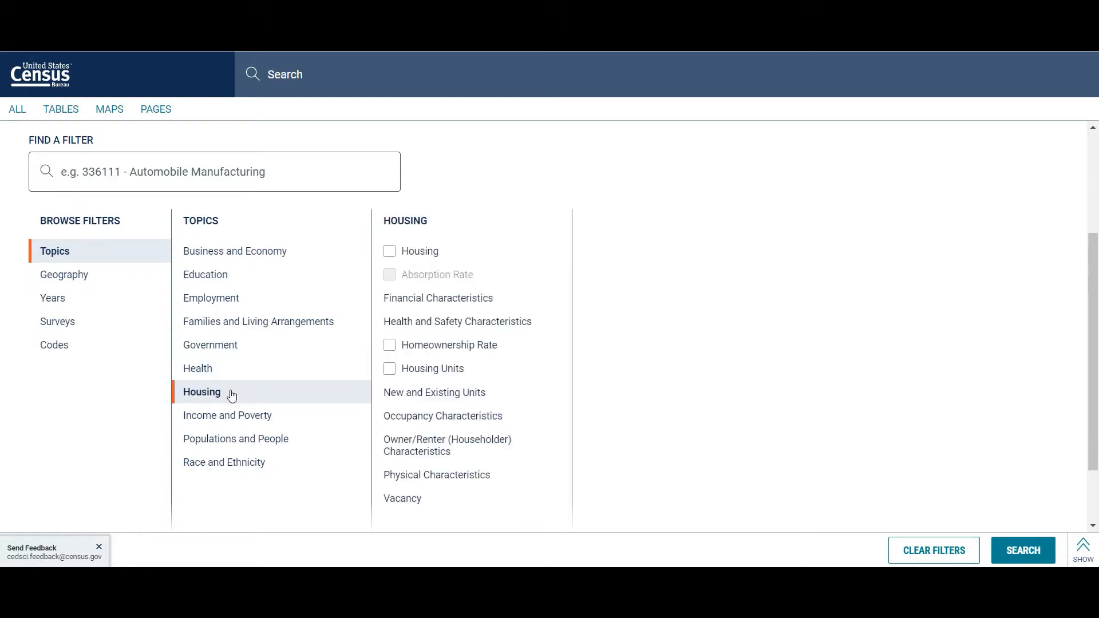
pyautogui.click(392, 252)
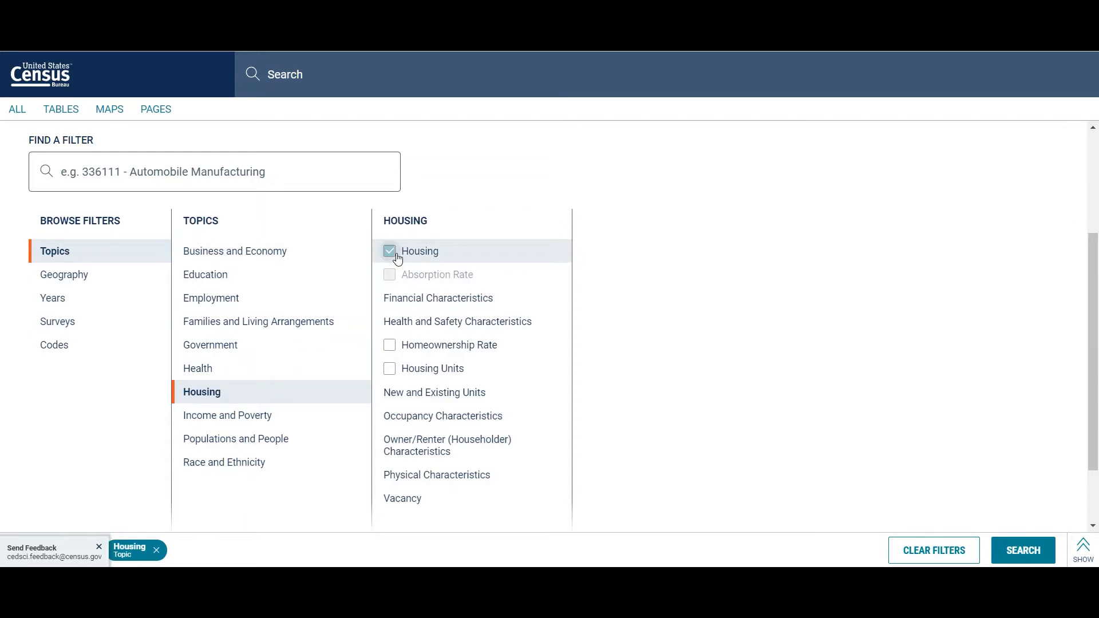
# Step: Add the state of New York as a geography filter
pyautogui.click(114, 284)
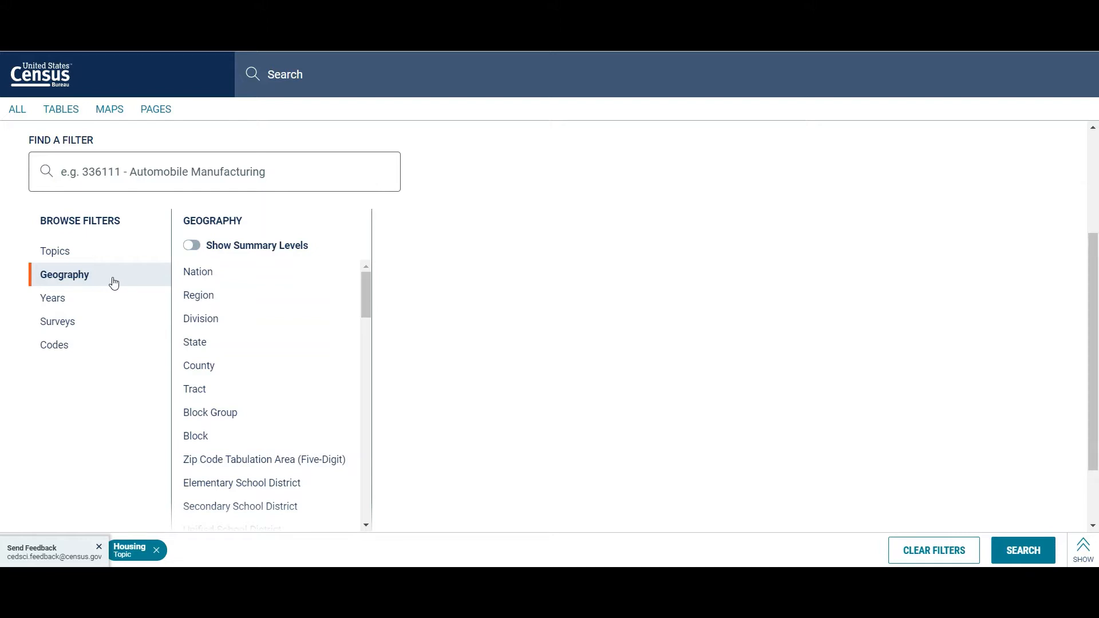
pyautogui.click(197, 342)
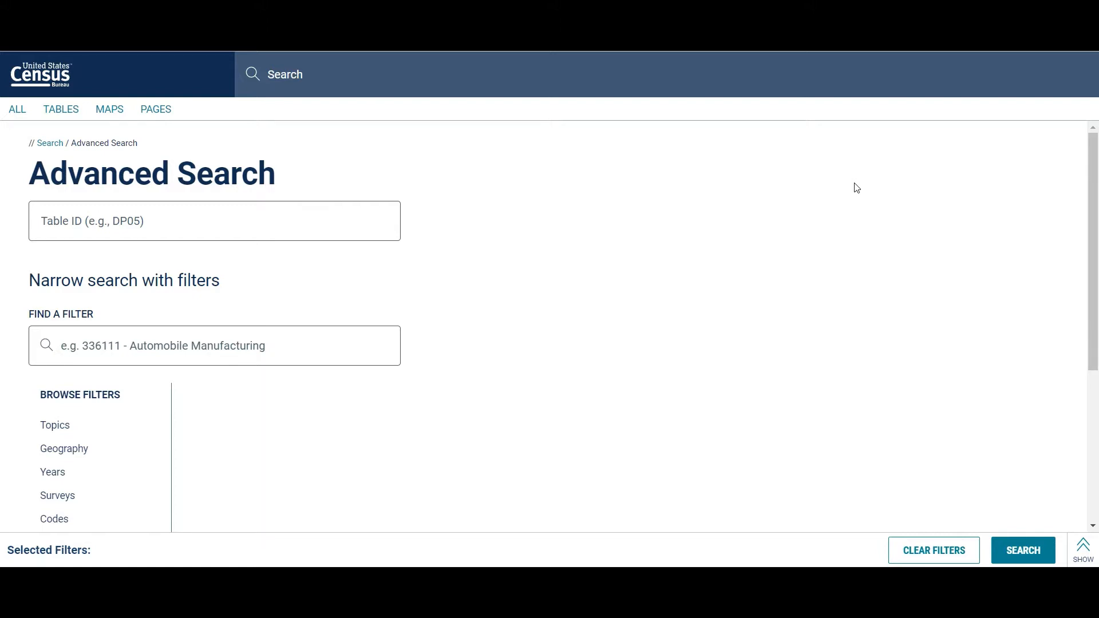
pyautogui.scroll(-3, 594, 257)
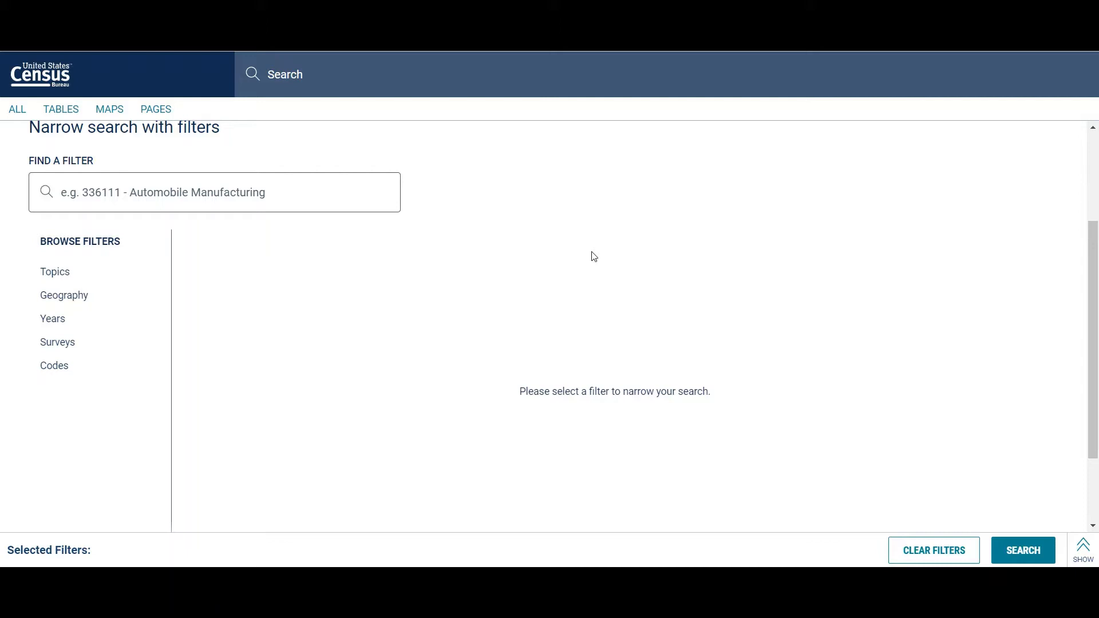
pyautogui.click(63, 296)
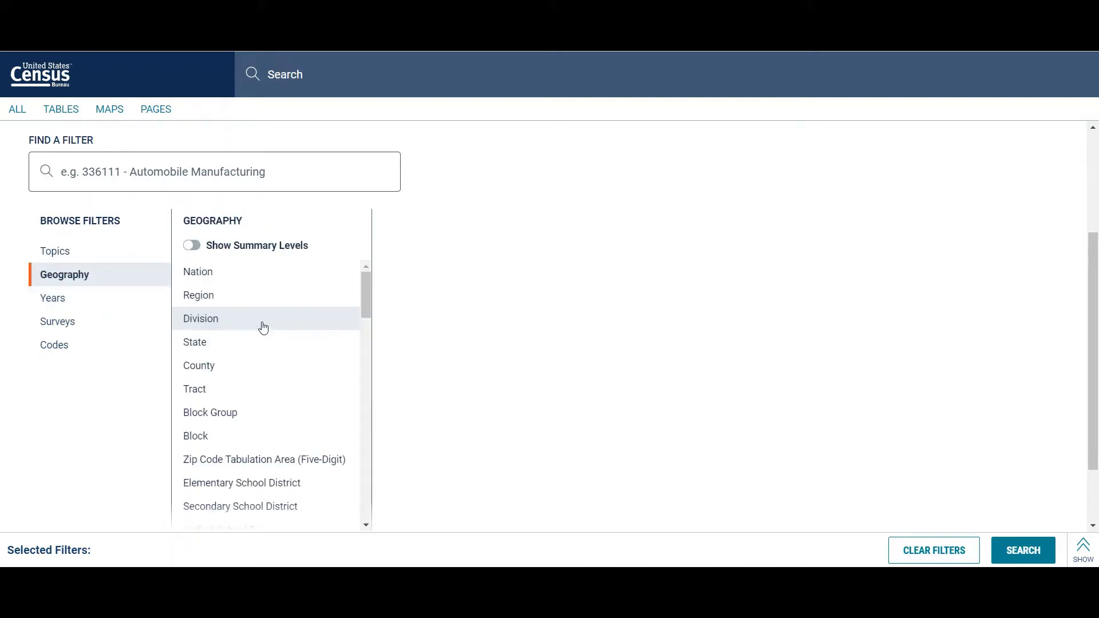
pyautogui.click(218, 345)
pyautogui.scroll(-12, 581, 391)
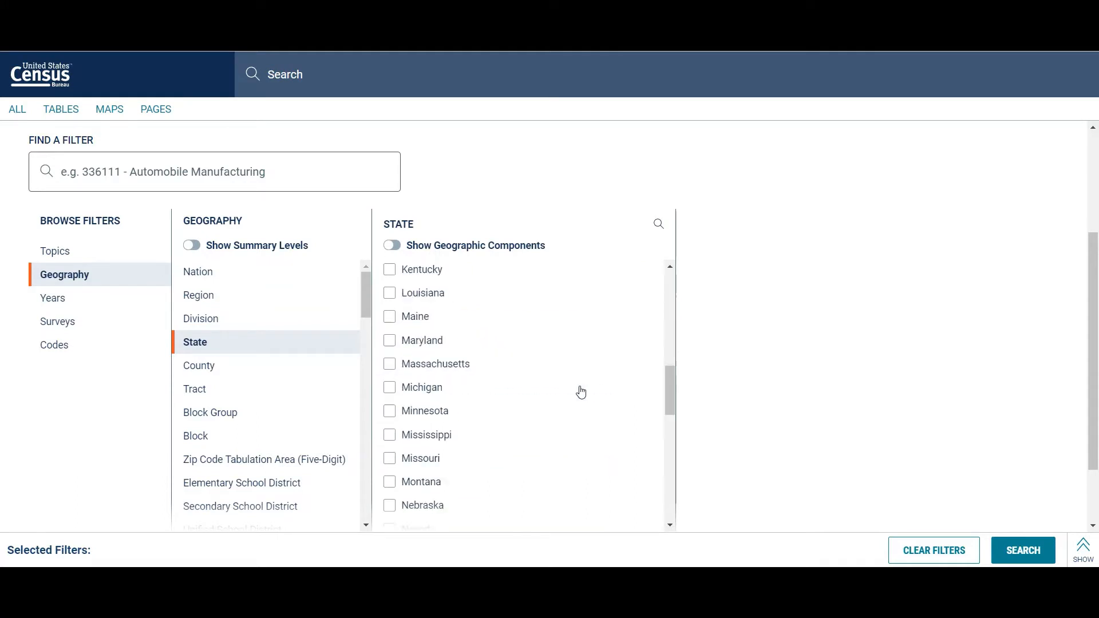
pyautogui.click(390, 420)
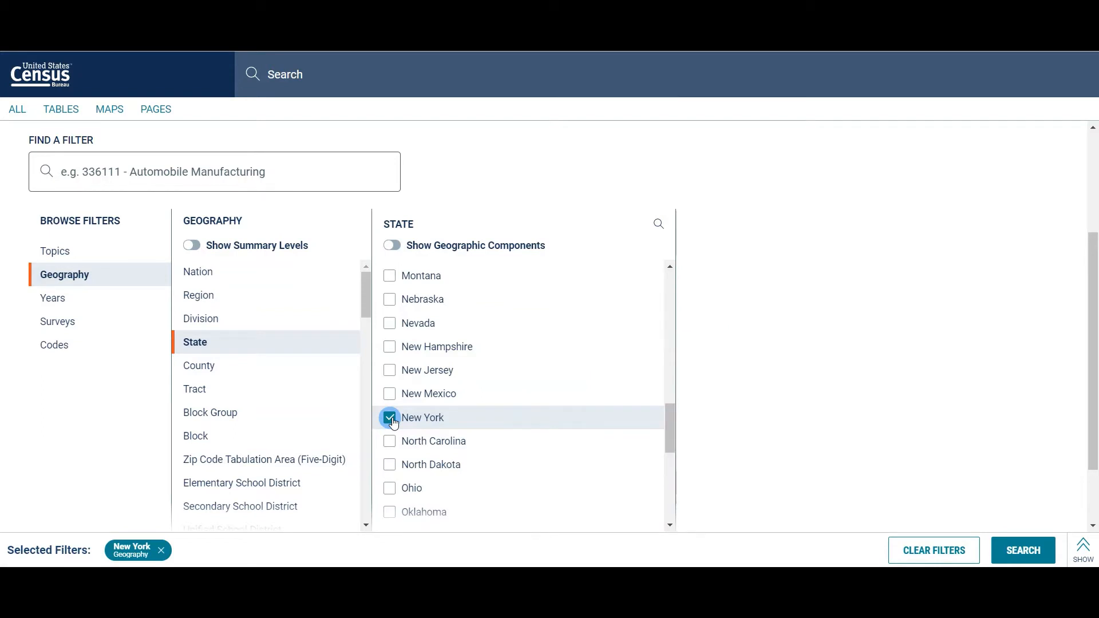
# Step: Browse the county subdivisions available within Albany County, New York
pyautogui.scroll(-6, 276, 399)
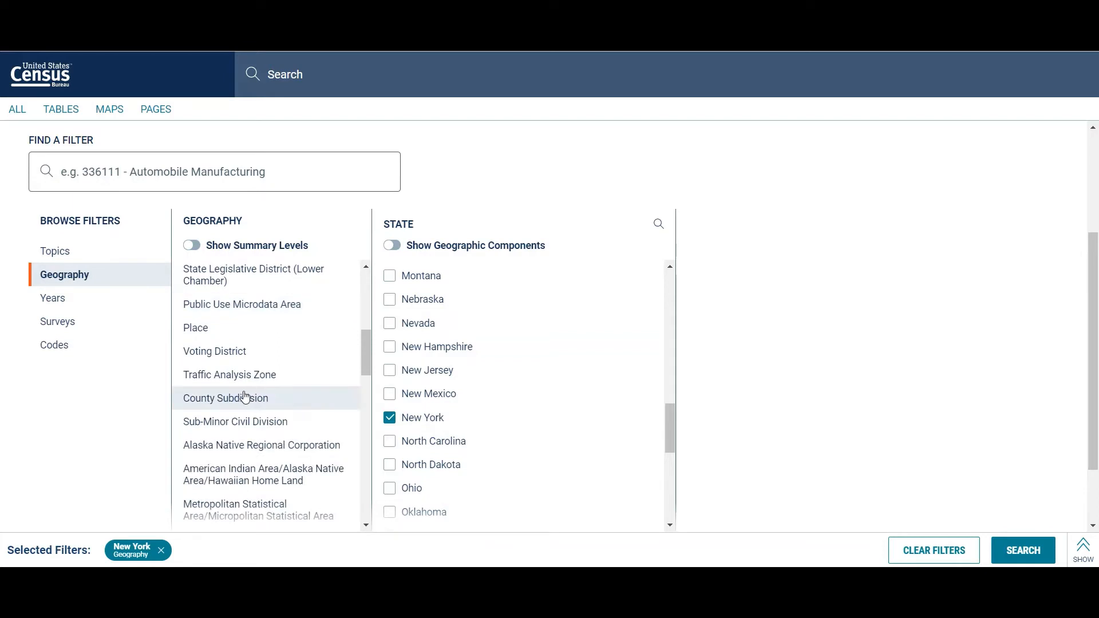
pyautogui.click(245, 397)
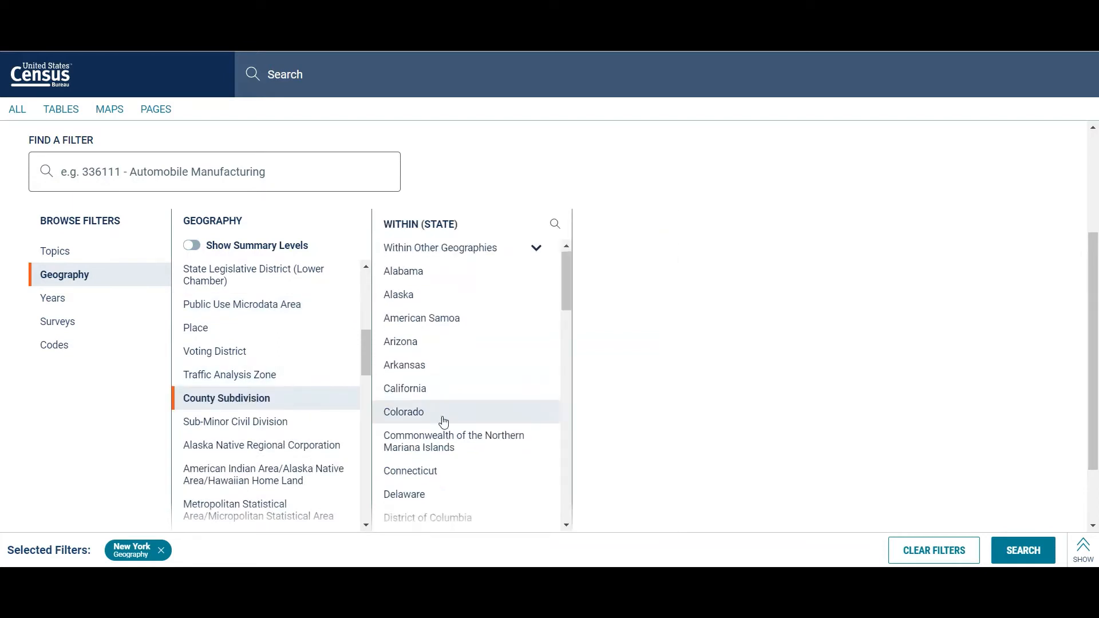
pyautogui.scroll(-3, 443, 417)
pyautogui.scroll(-8, 443, 423)
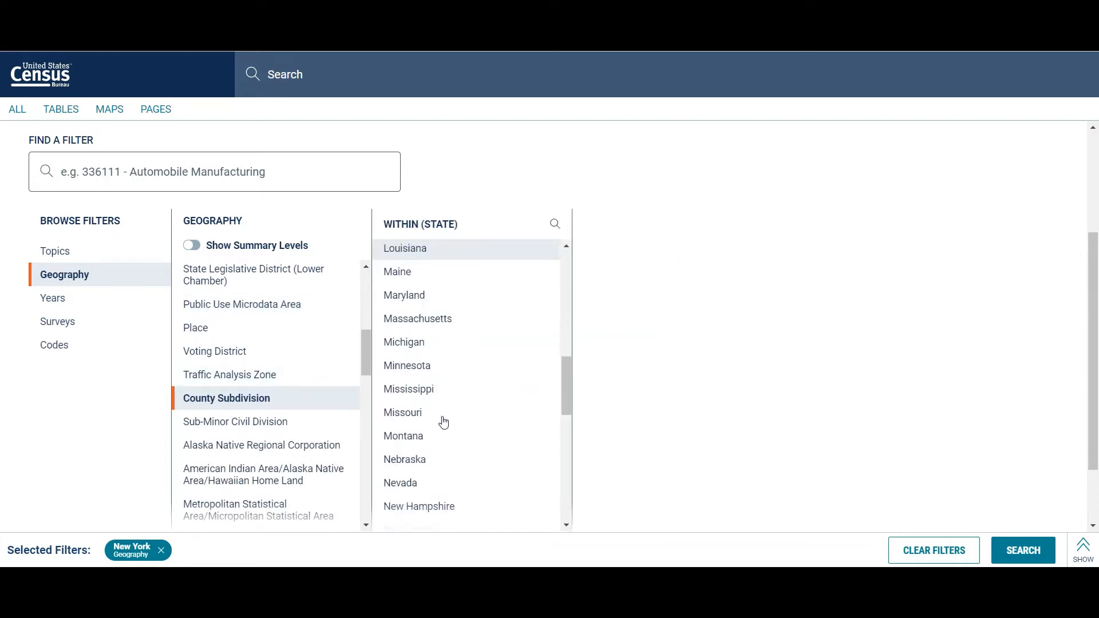
pyautogui.click(414, 437)
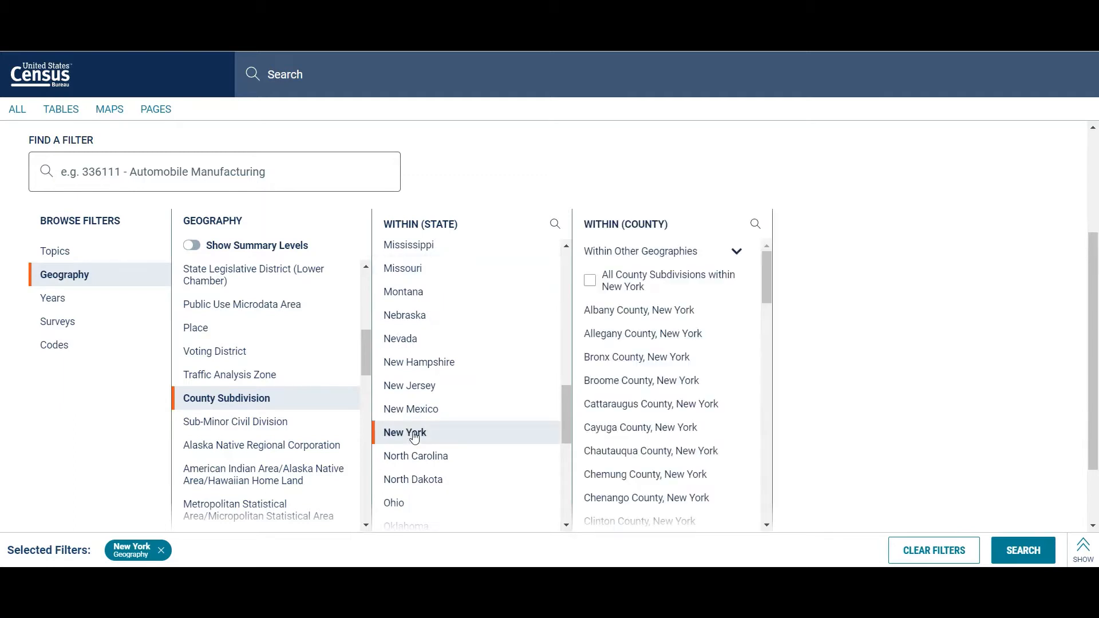
pyautogui.click(624, 319)
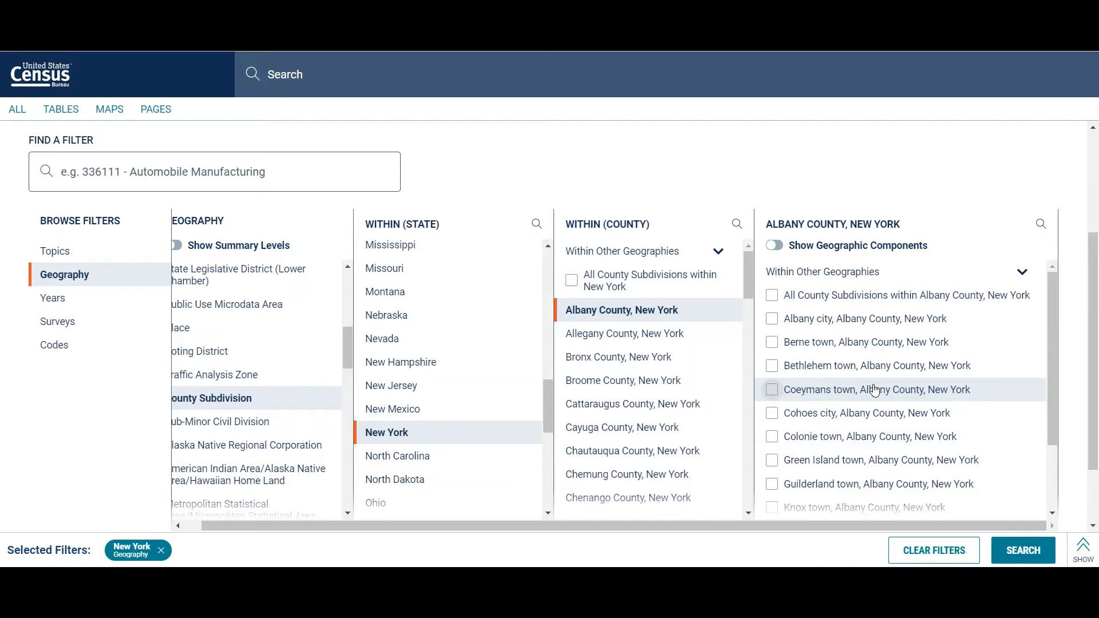
# Step: View the Place geography options and clear all selected filters
pyautogui.hscroll(-2, 319, 372)
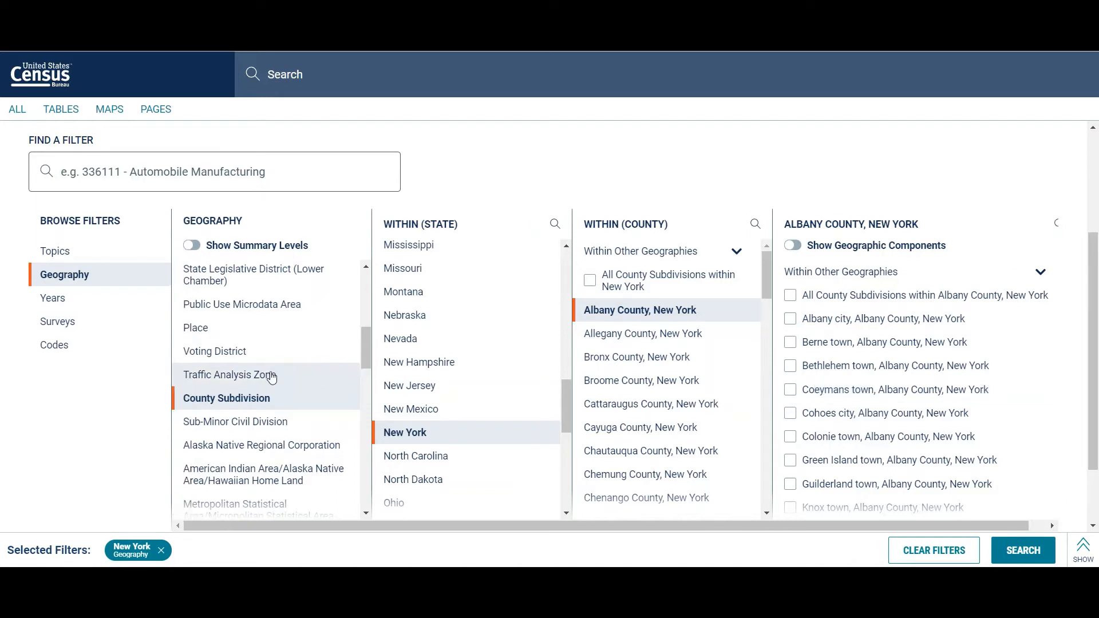
pyautogui.click(196, 329)
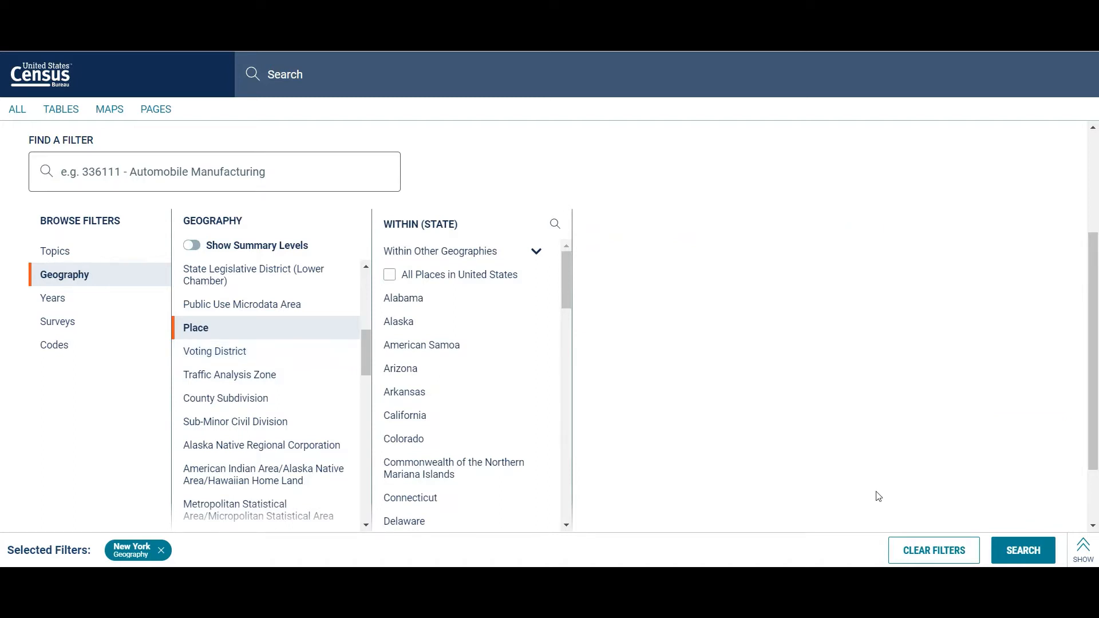
pyautogui.click(932, 550)
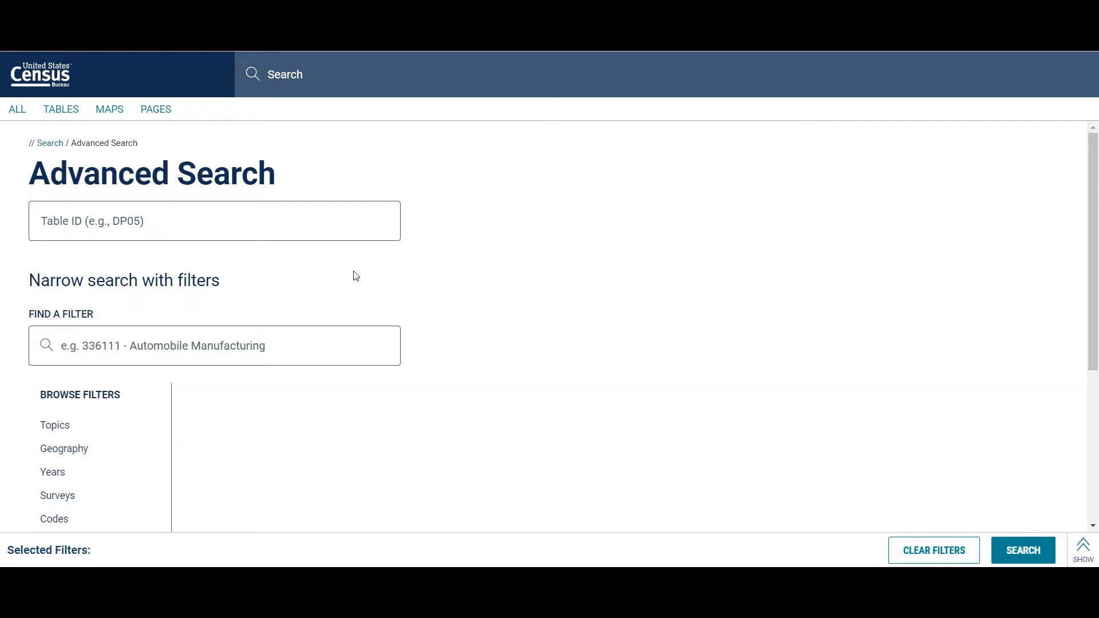
# Step: Filter by the county subdivision Westerlo town in Albany County, New York
pyautogui.scroll(-2, 257, 297)
pyautogui.click(87, 330)
pyautogui.scroll(-1, 83, 328)
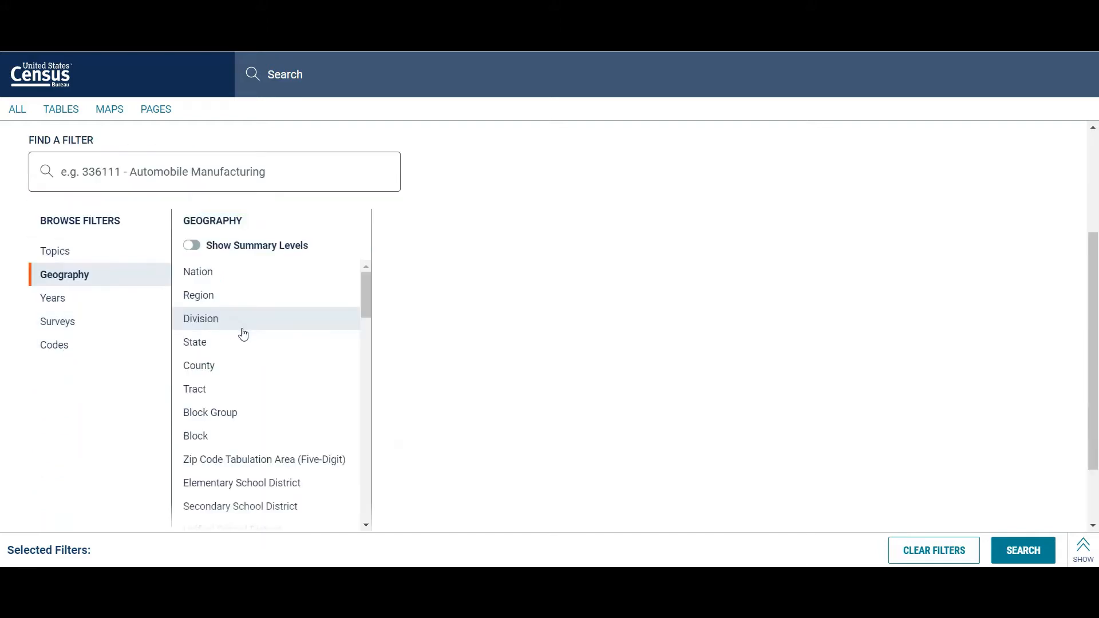
pyautogui.scroll(-6, 243, 334)
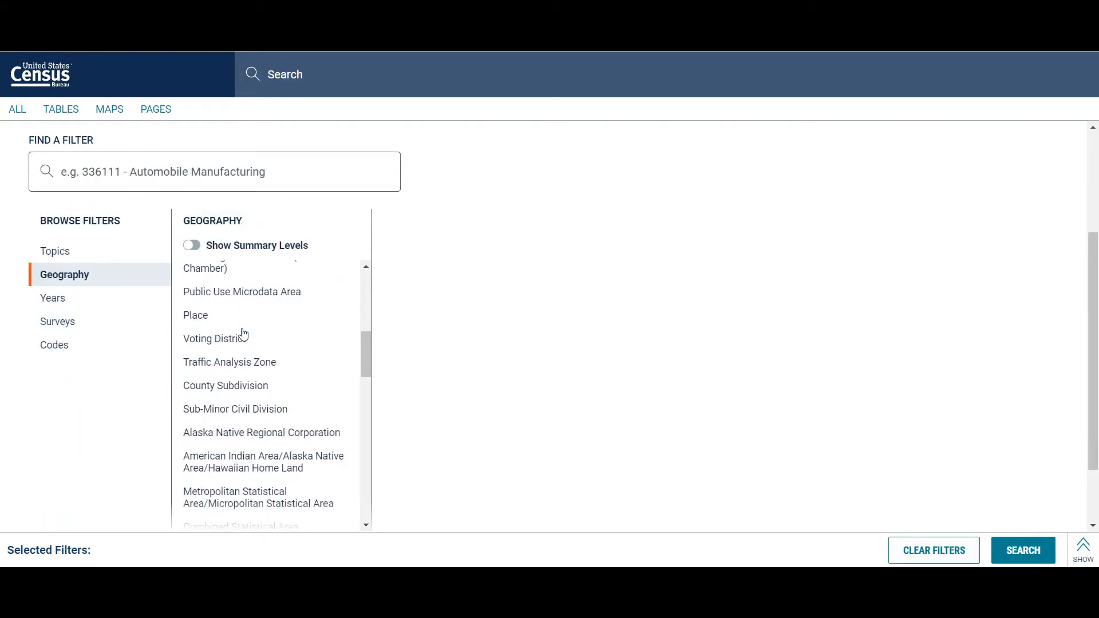
pyautogui.click(247, 386)
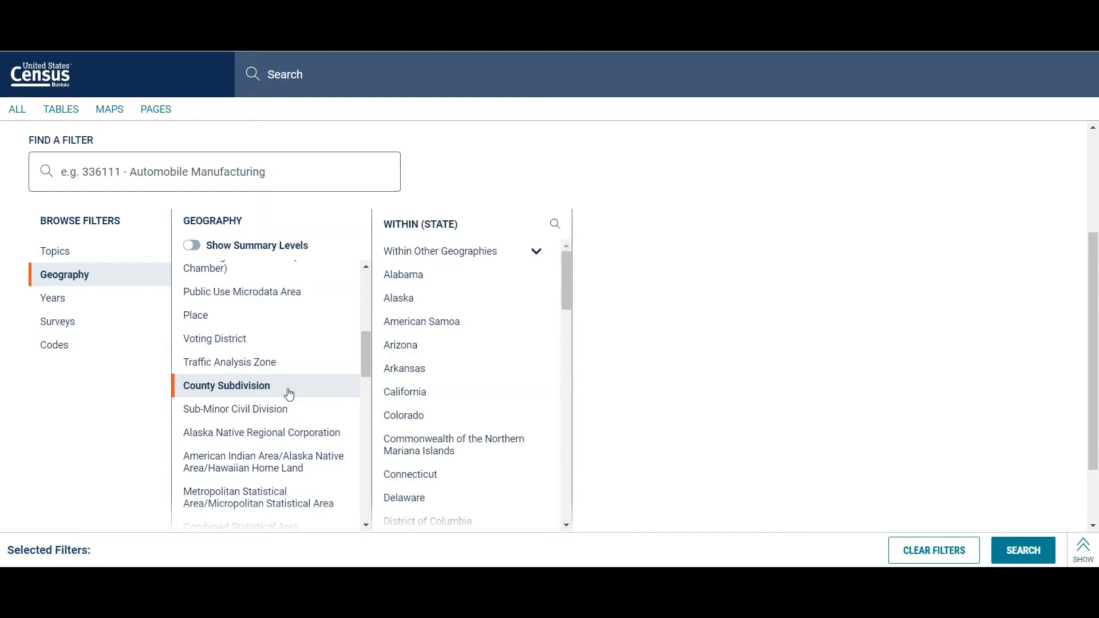
pyautogui.scroll(-10, 523, 368)
pyautogui.scroll(-4, 522, 368)
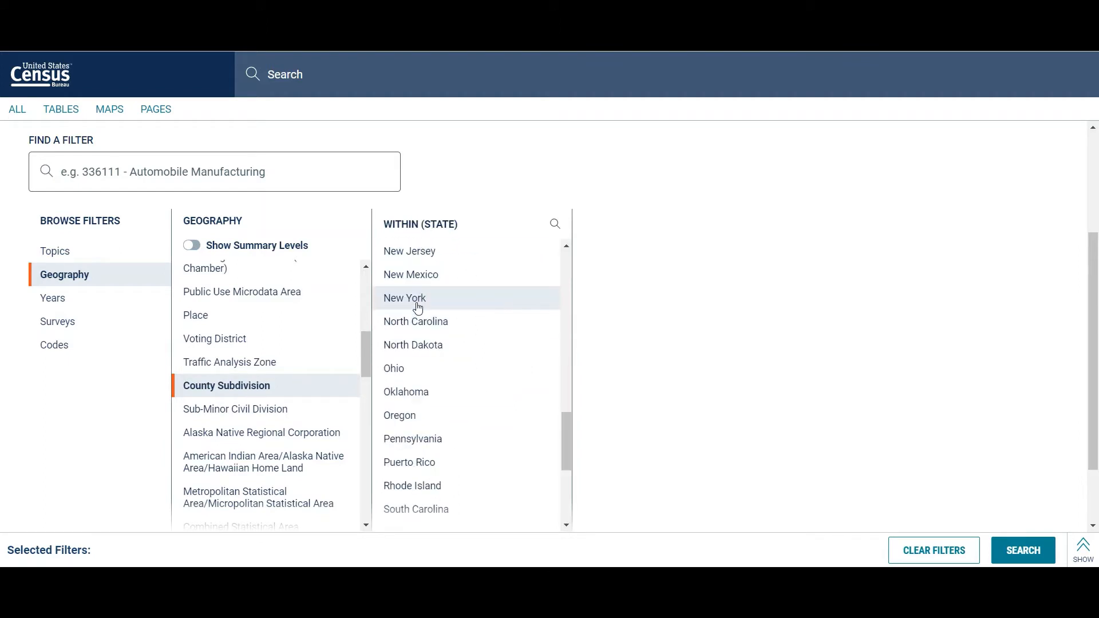
pyautogui.click(417, 306)
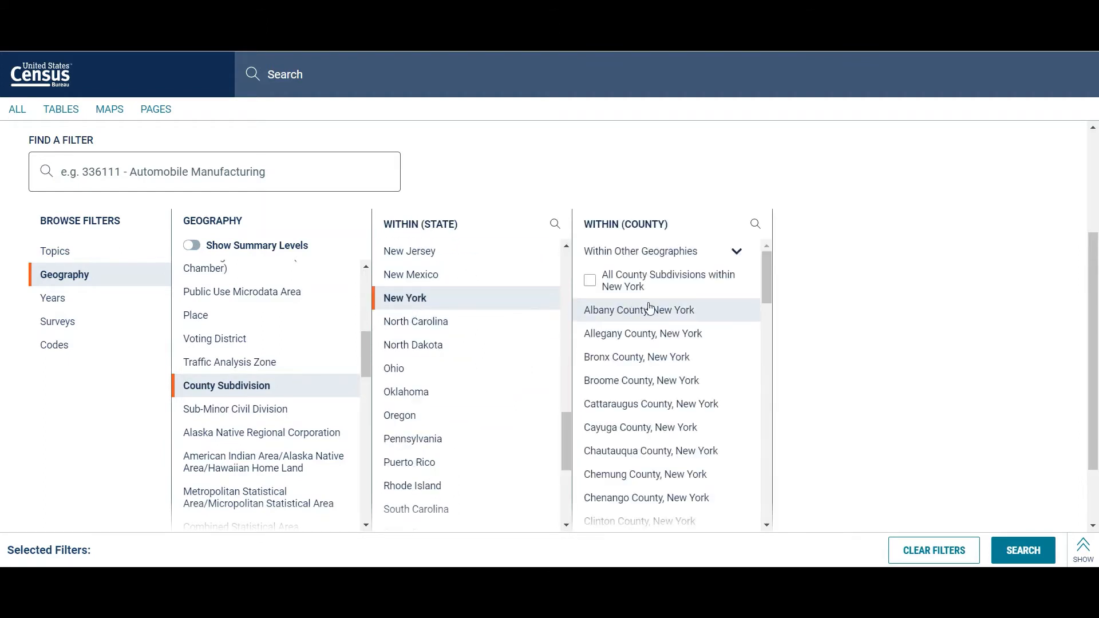
pyautogui.click(649, 309)
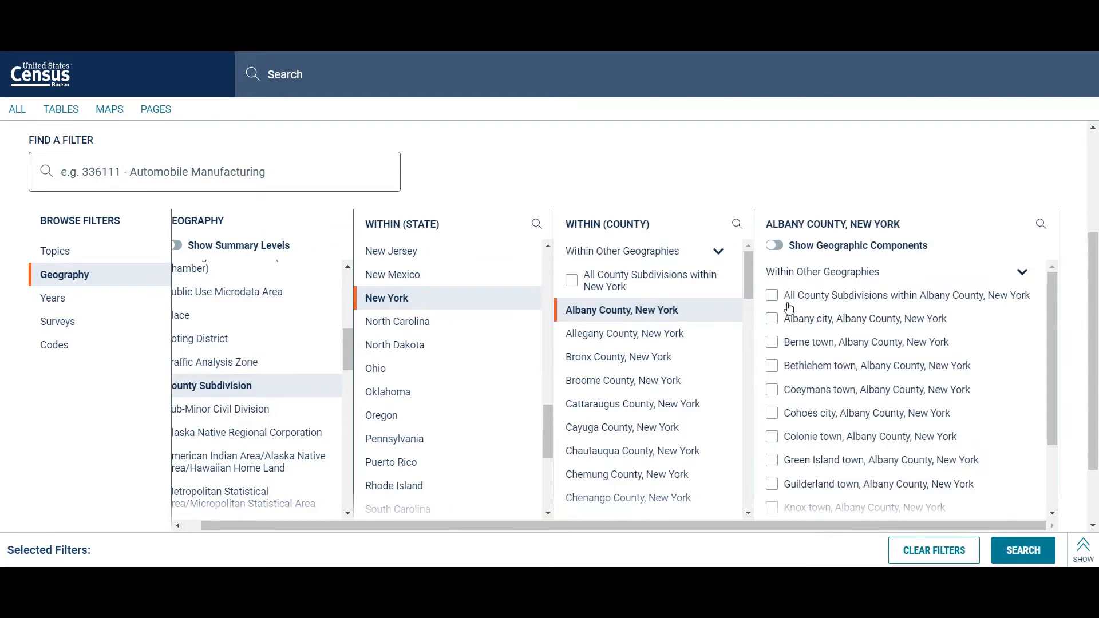
pyautogui.scroll(-2, 784, 401)
pyautogui.click(772, 508)
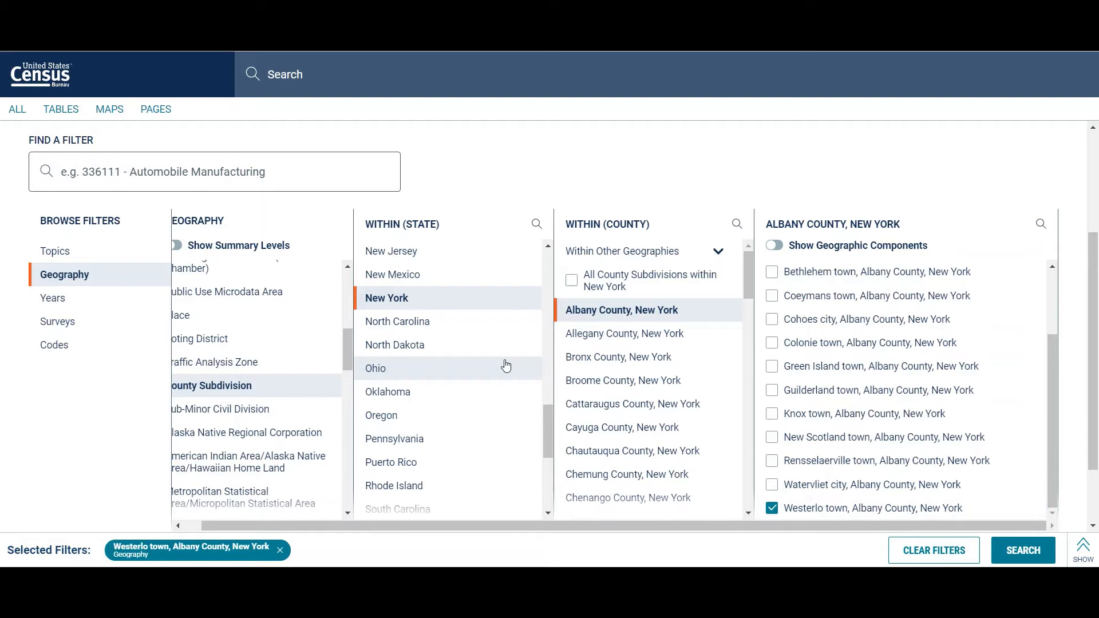
# Step: Add the Income and Earnings topic from Income and Poverty as a filter and run the search
pyautogui.click(92, 251)
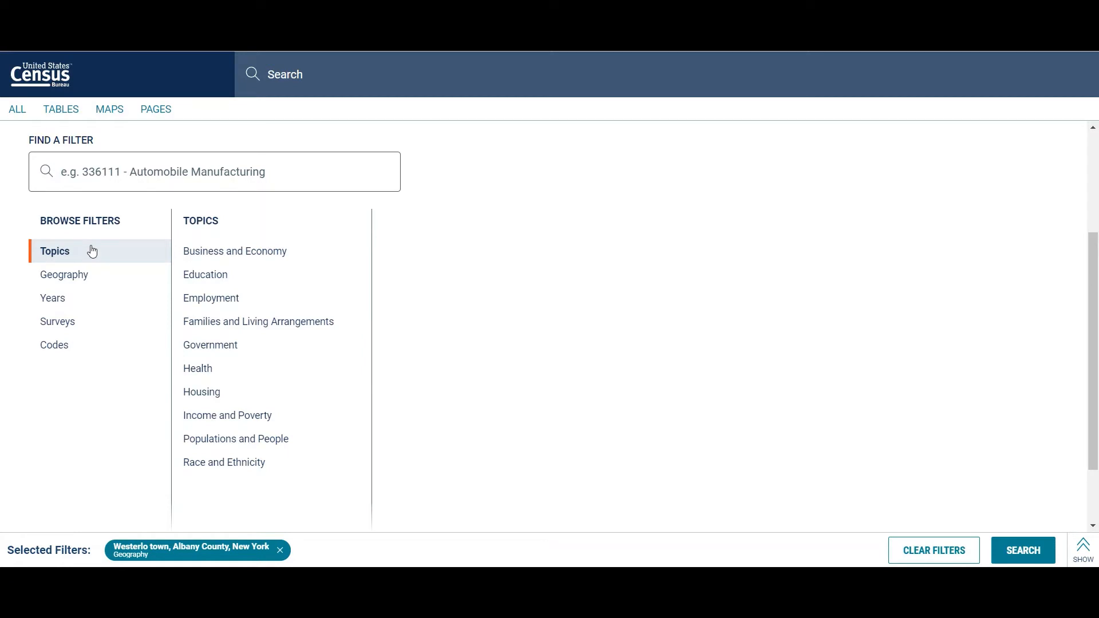
pyautogui.click(221, 415)
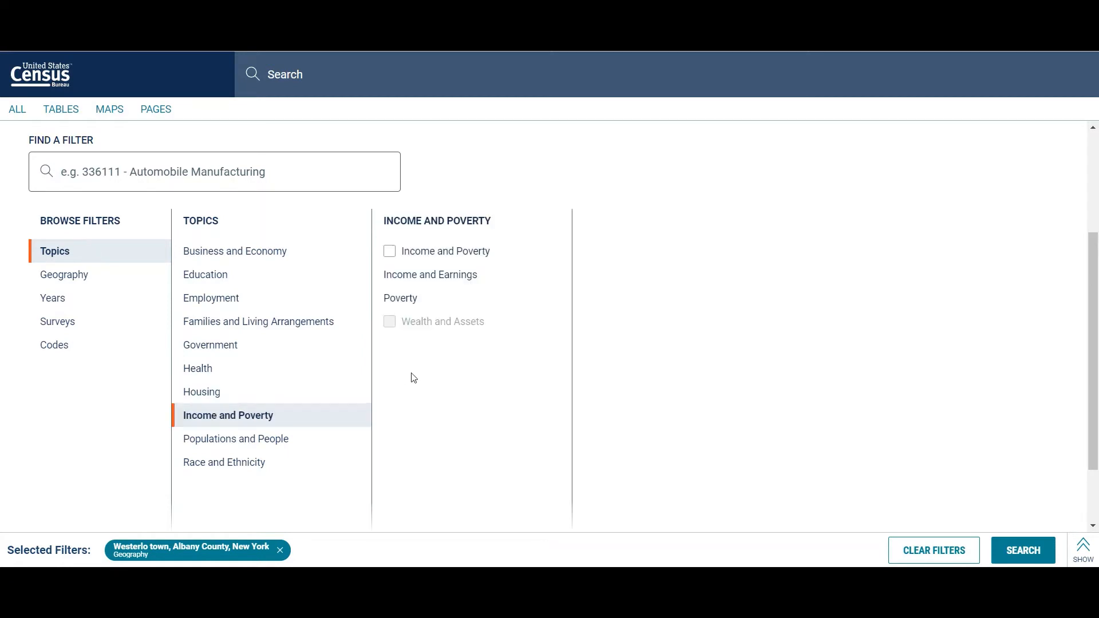
pyautogui.click(441, 276)
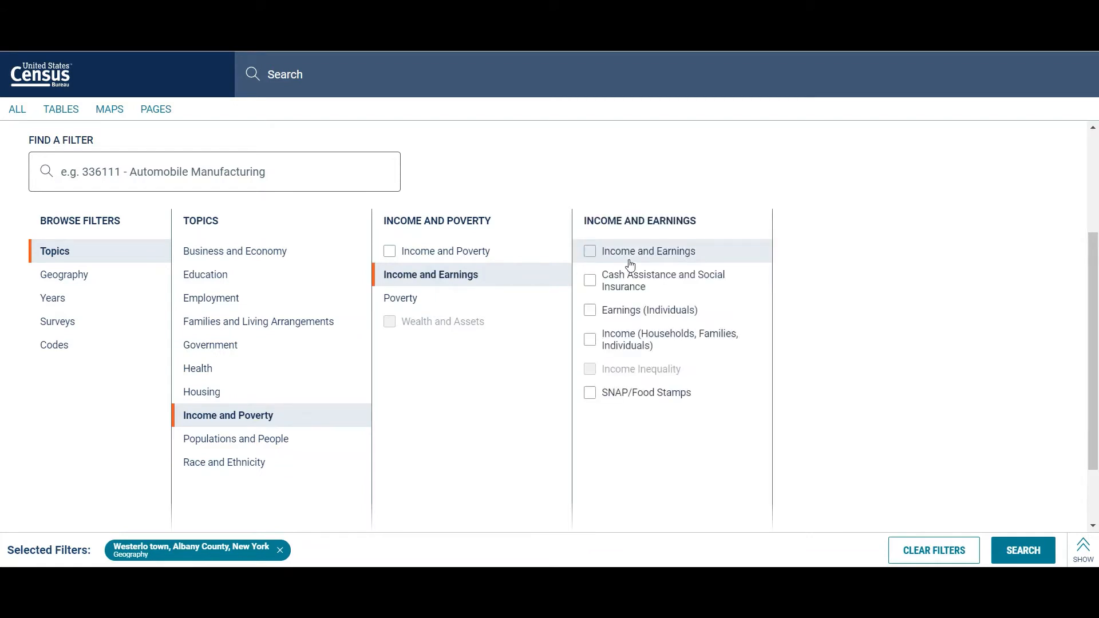
pyautogui.click(591, 254)
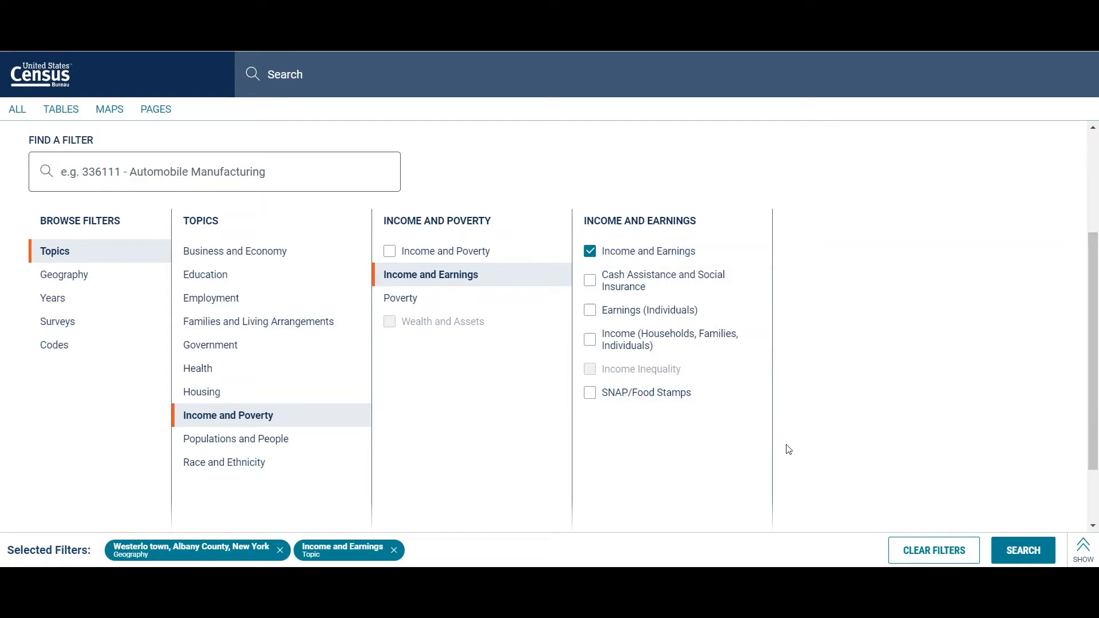
pyautogui.click(1028, 551)
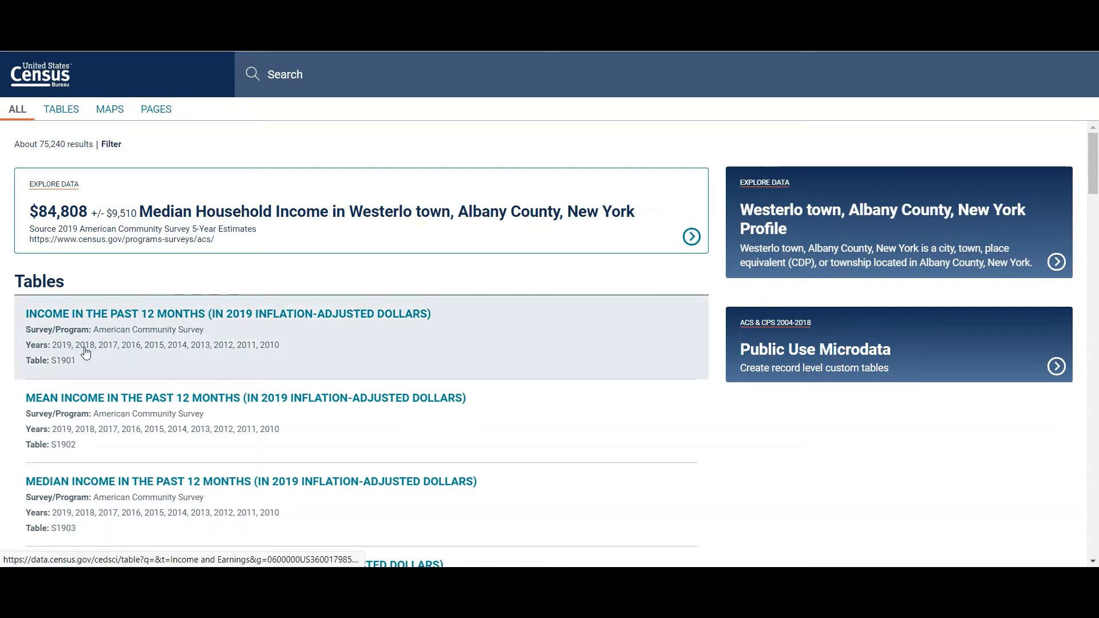
# Step: Open table S1901, Income in the Past 12 Months, and select the median income estimate for households
pyautogui.click(268, 336)
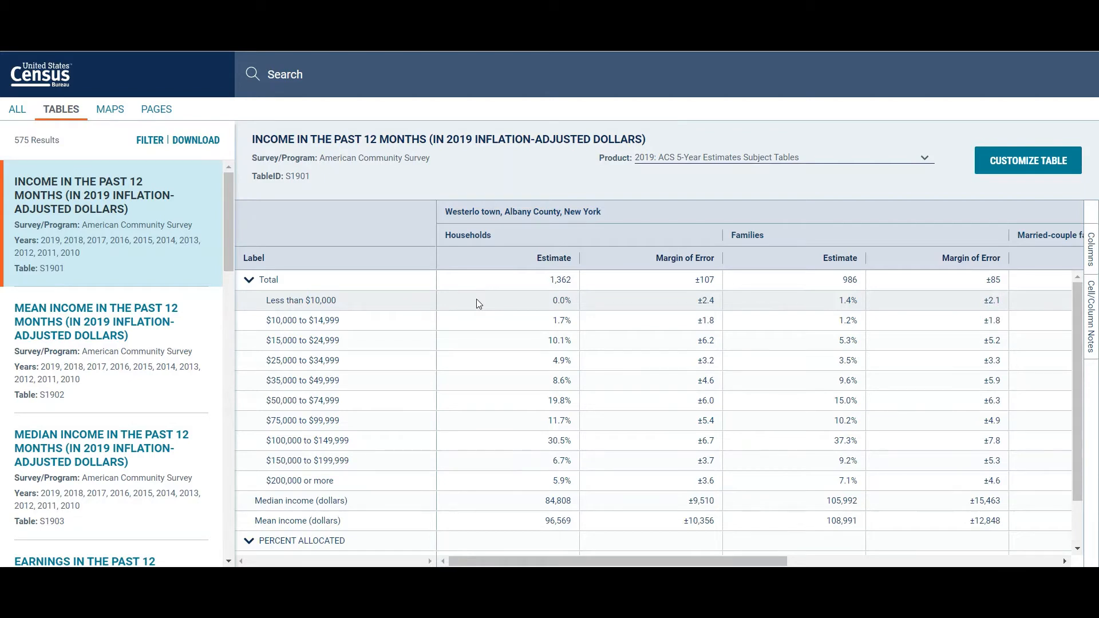
pyautogui.scroll(-1, 478, 303)
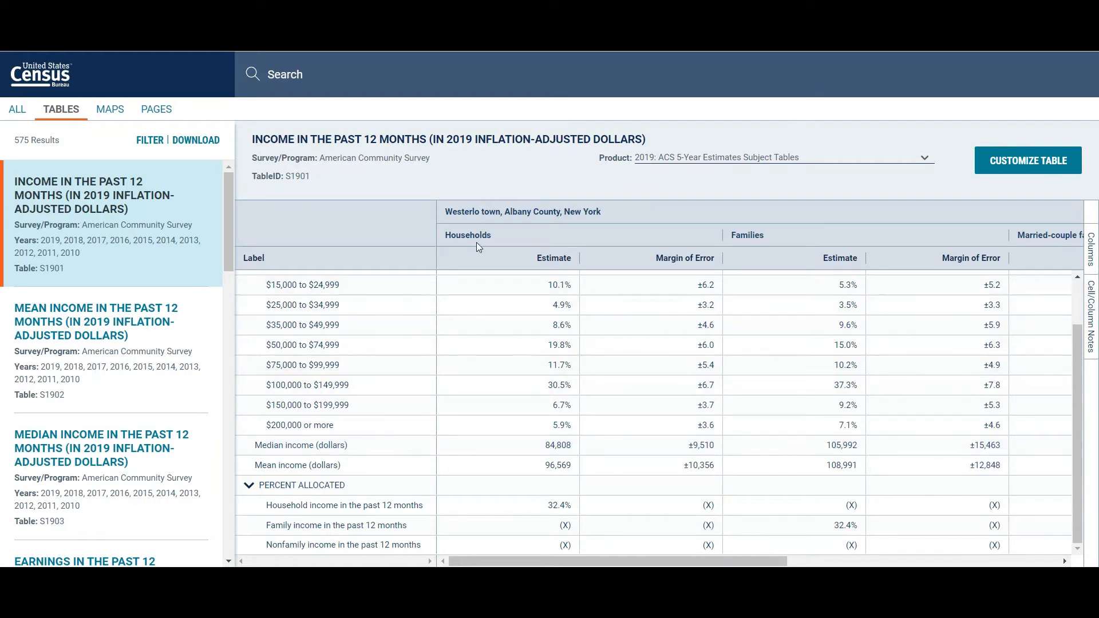
pyautogui.click(511, 446)
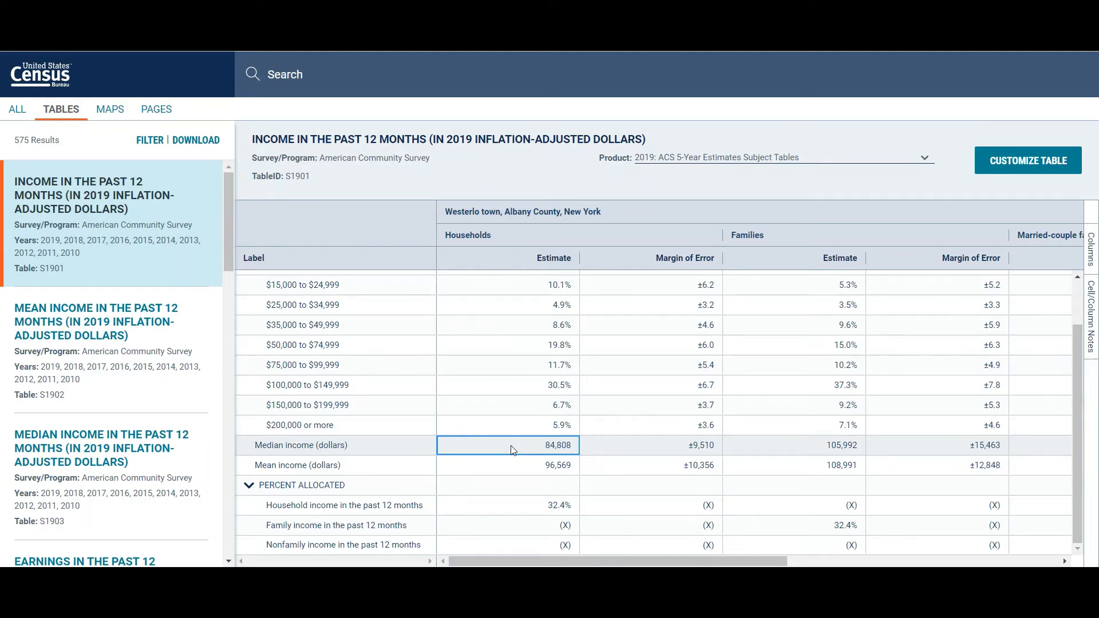
# Step: Select the households' median income estimate and view the available ACS product years for table S1901
pyautogui.click(521, 446)
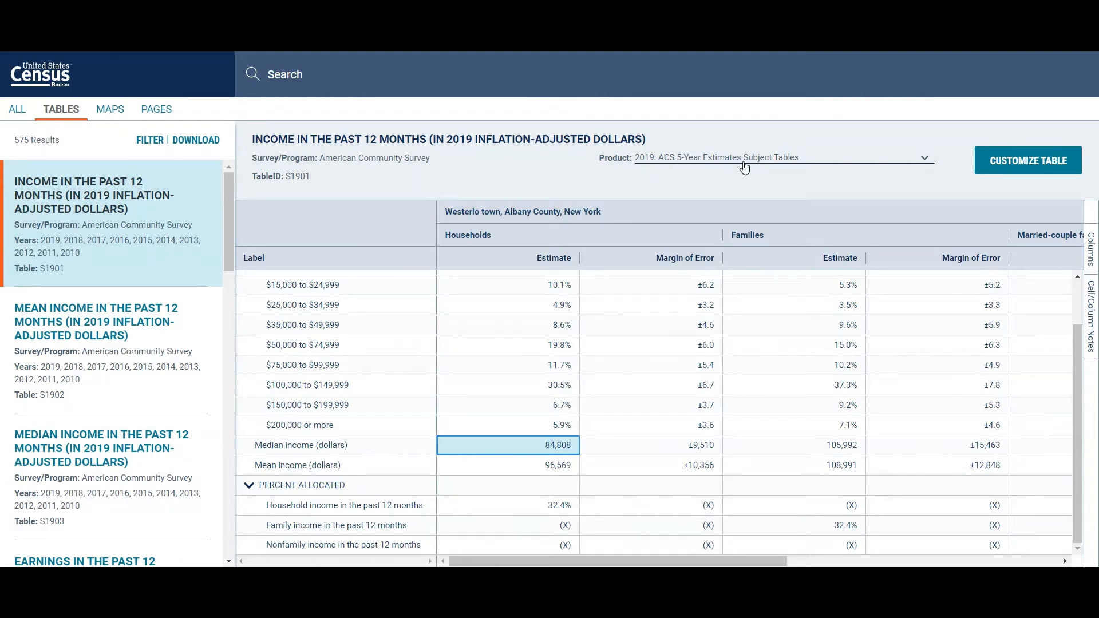
pyautogui.click(772, 164)
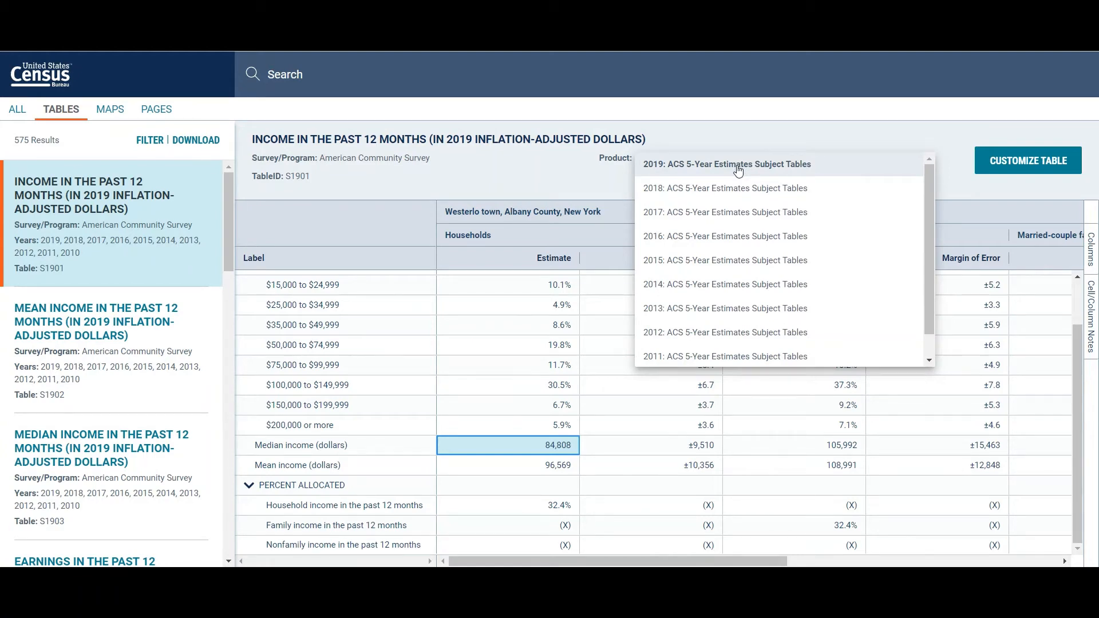
pyautogui.click(593, 181)
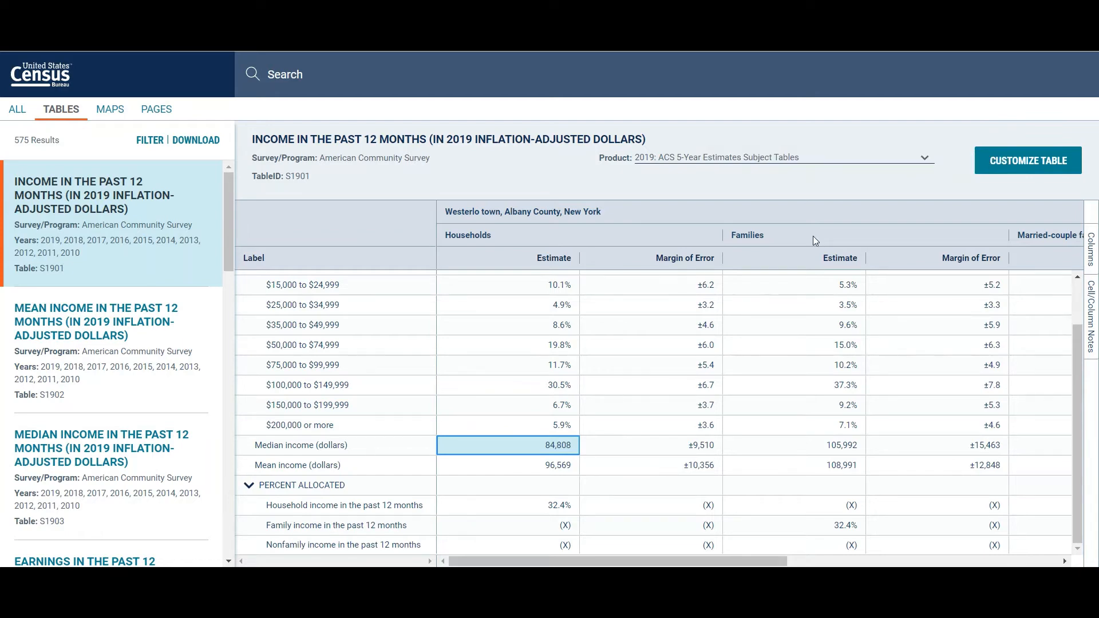
# Step: Open the map of table S1901 with Census Tract as the geography and examine the tract numbers around Westerlo town
pyautogui.click(1013, 162)
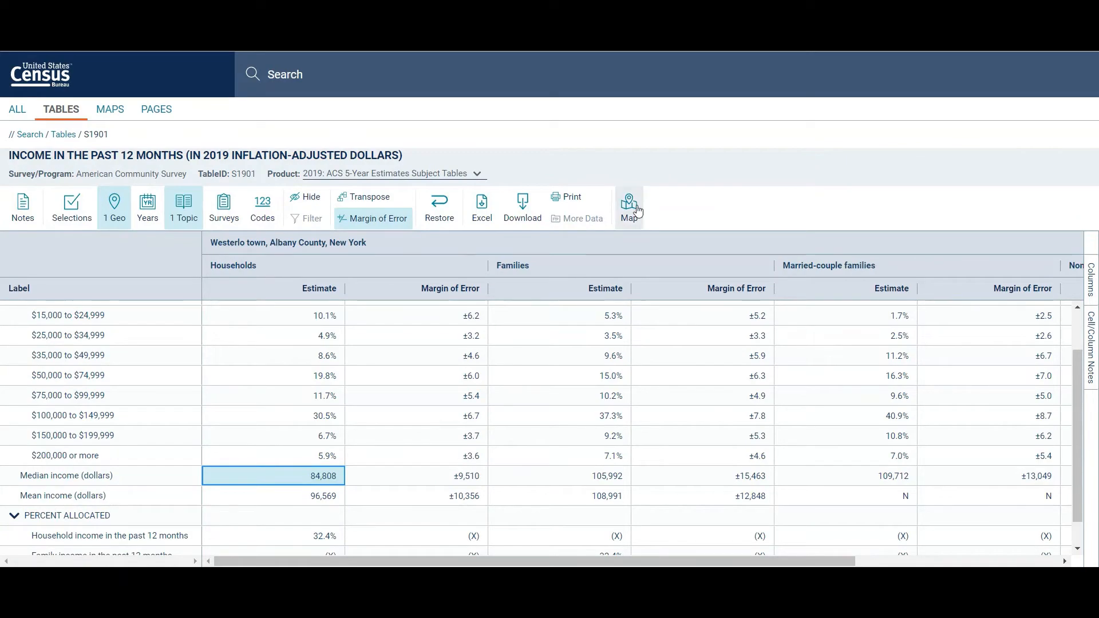
pyautogui.click(638, 211)
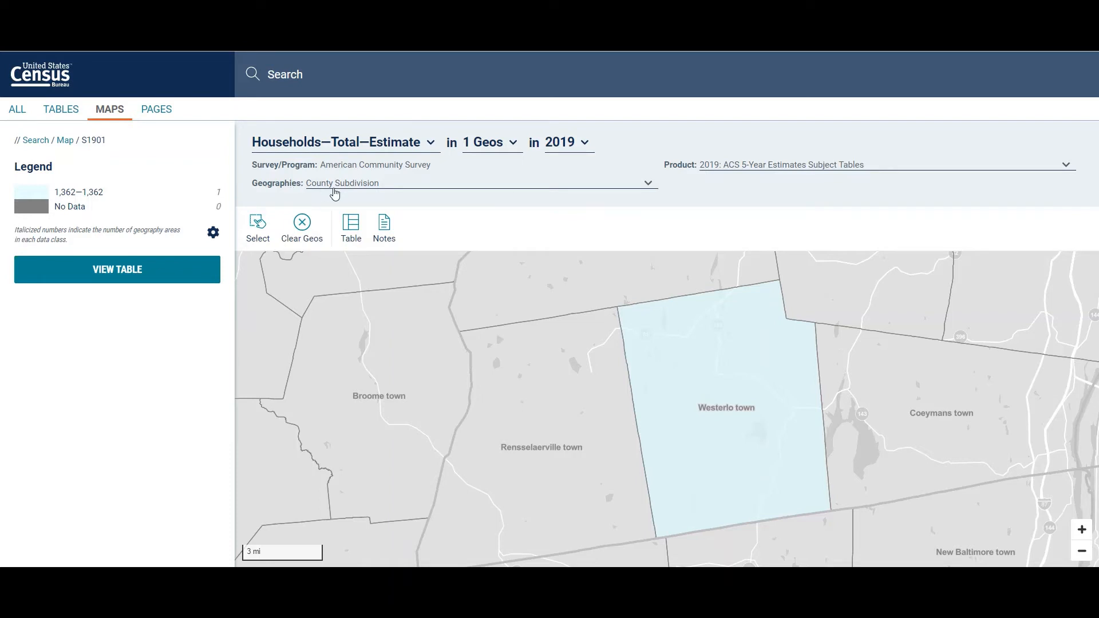
pyautogui.click(533, 189)
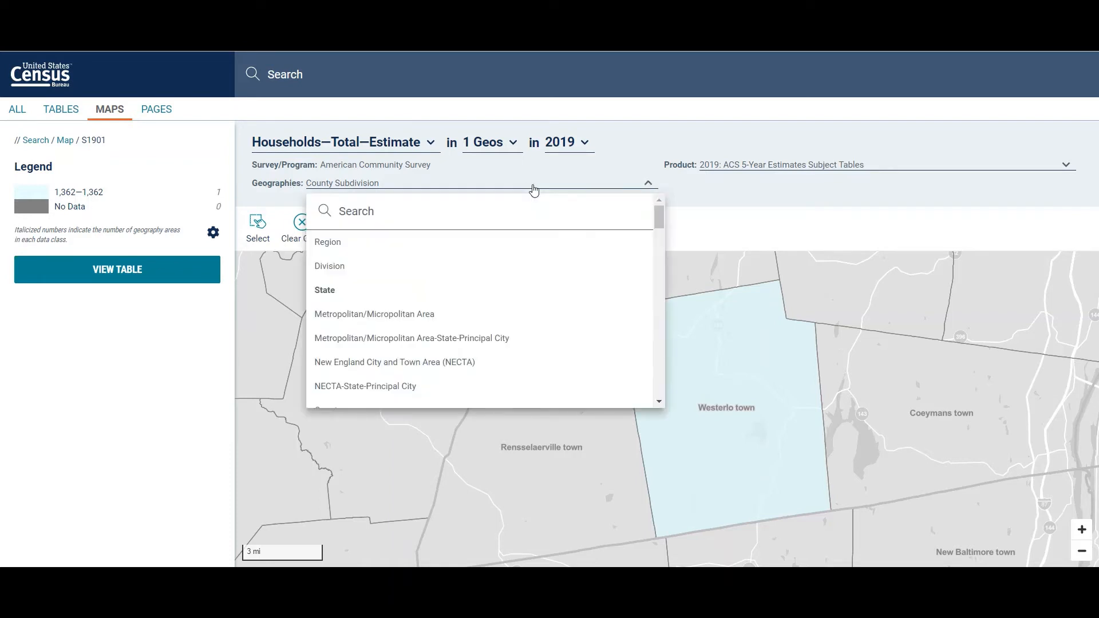
pyautogui.scroll(-3, 440, 325)
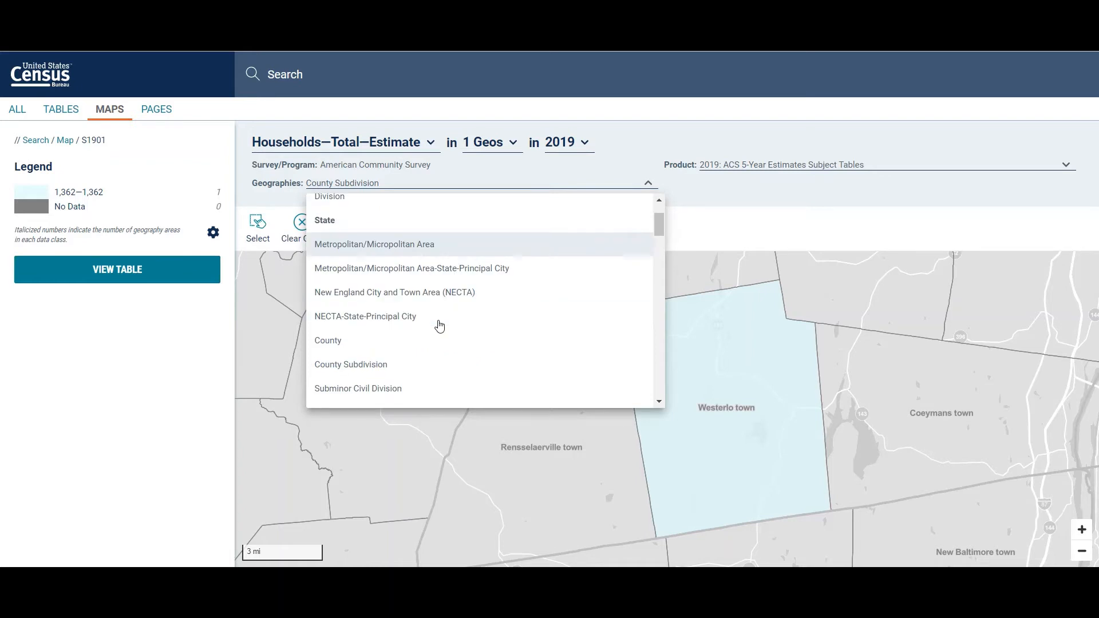
pyautogui.scroll(-3, 439, 325)
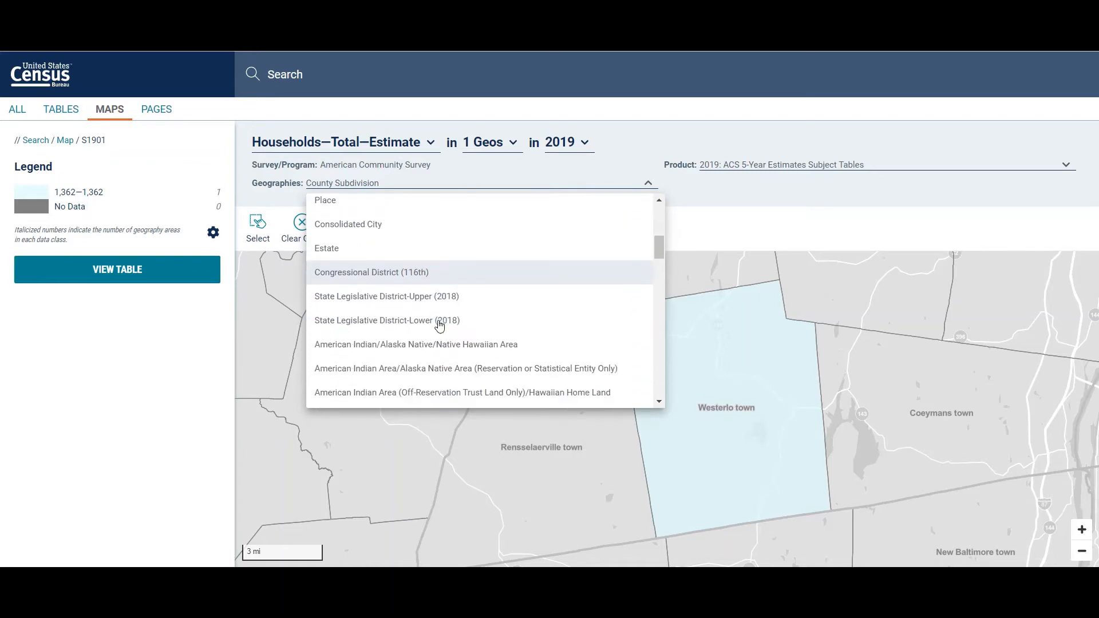
pyautogui.scroll(-4, 439, 325)
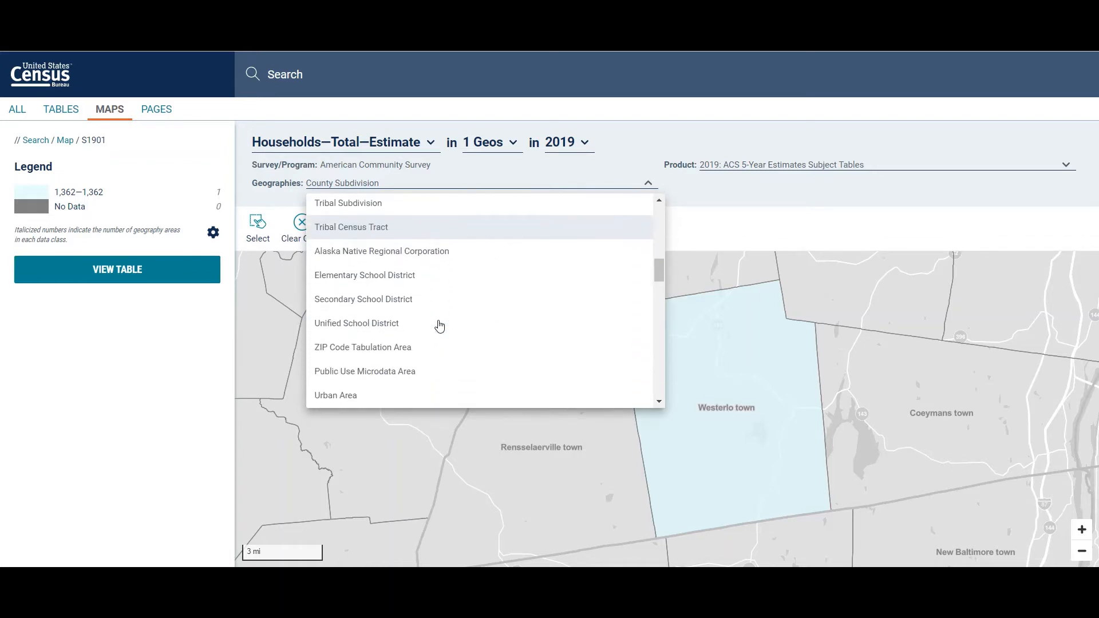
pyautogui.scroll(-2, 440, 325)
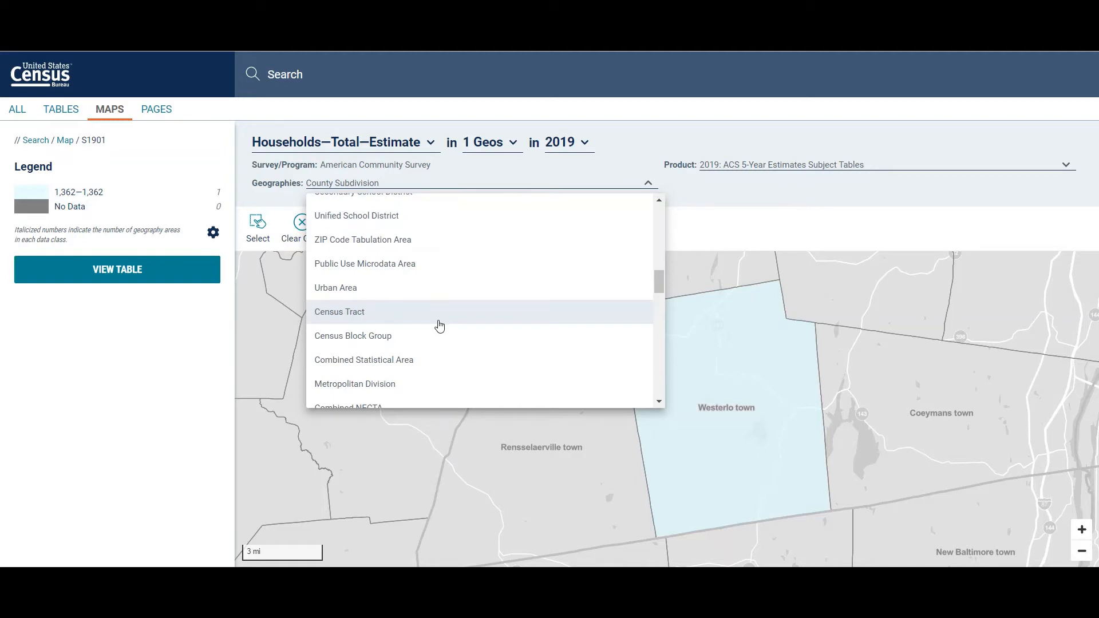
pyautogui.click(354, 312)
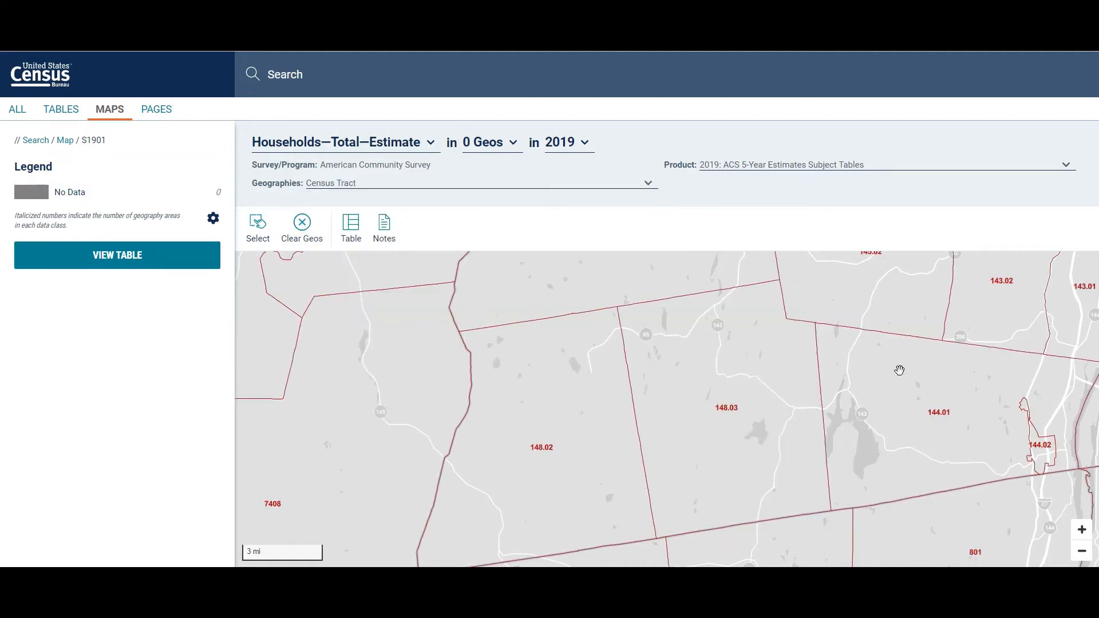
pyautogui.scroll(-1, 776, 414)
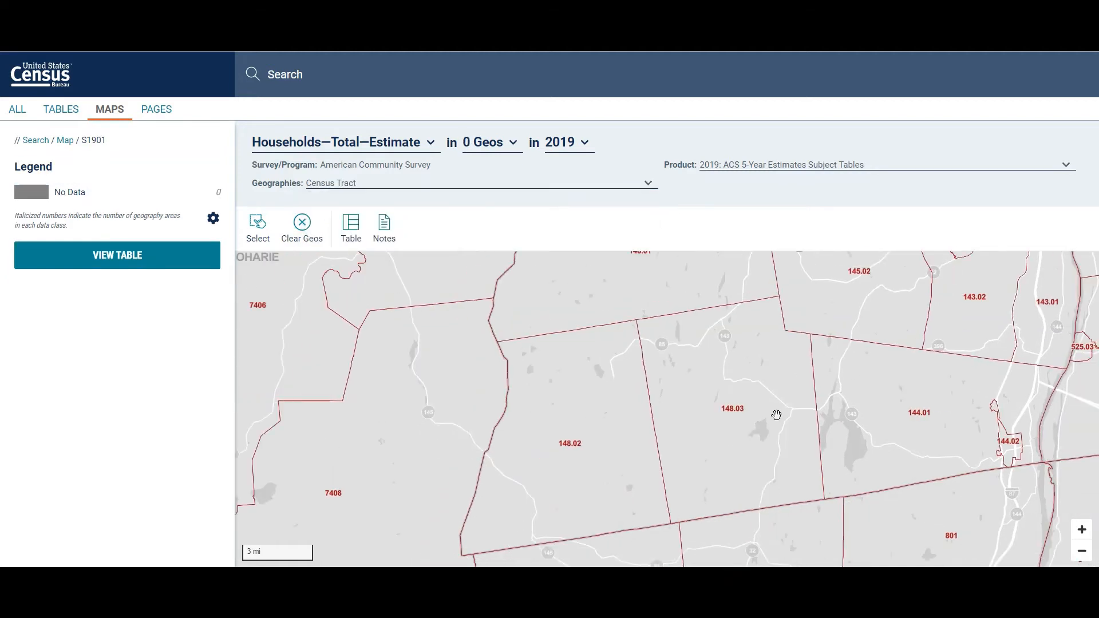
pyautogui.scroll(-2, 776, 414)
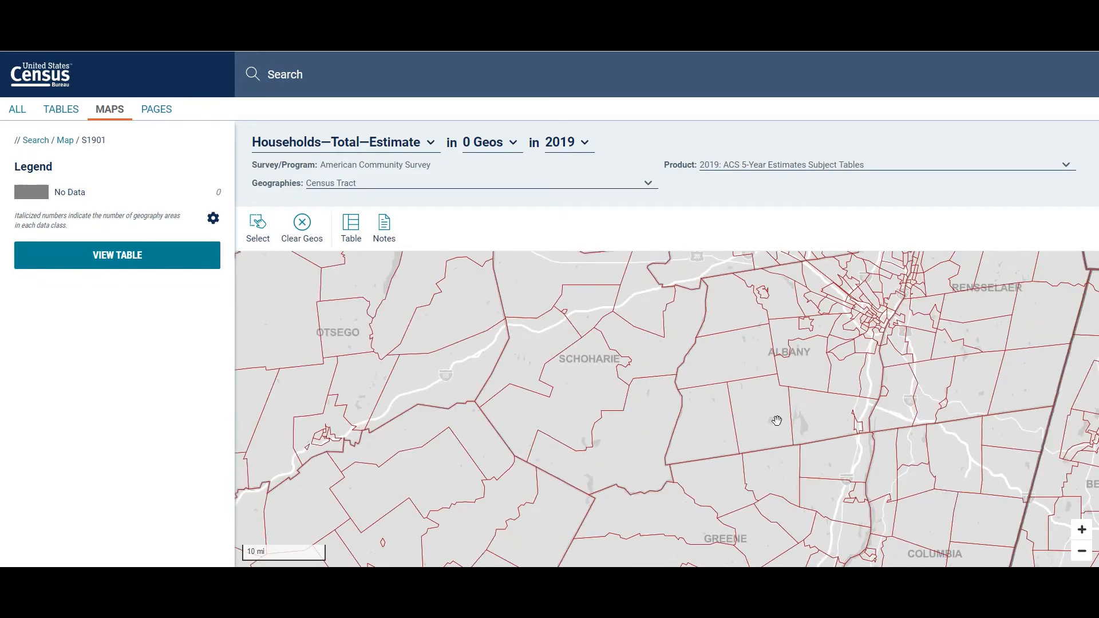
pyautogui.scroll(1, 836, 368)
pyautogui.scroll(1, 836, 368)
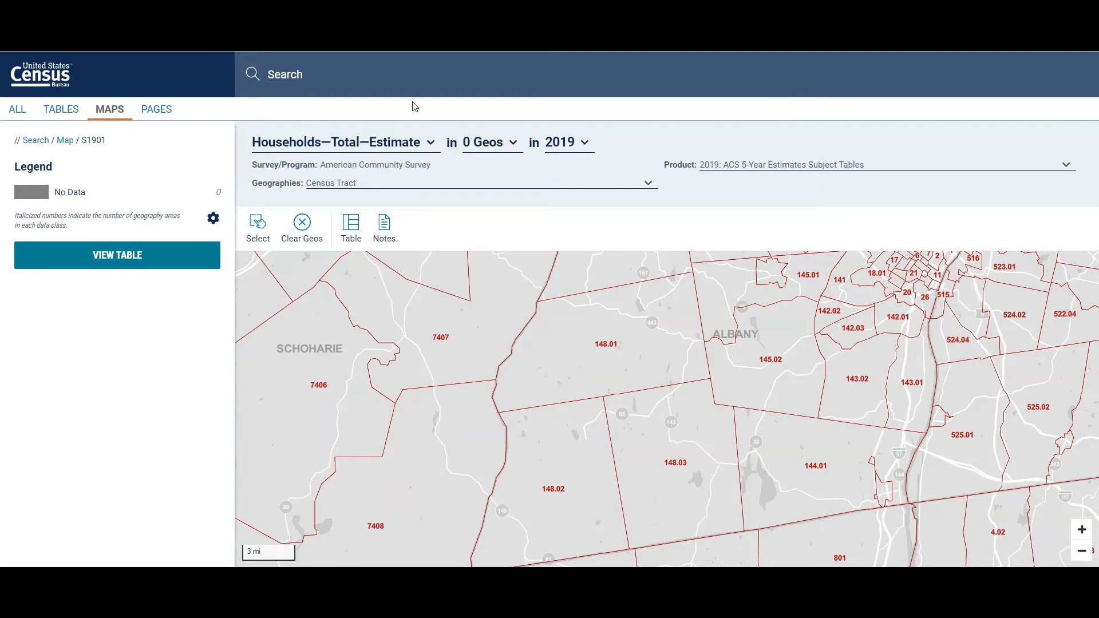
# Step: Start a new advanced search and list the tract geographies within Albany County, New York
pyautogui.click(54, 76)
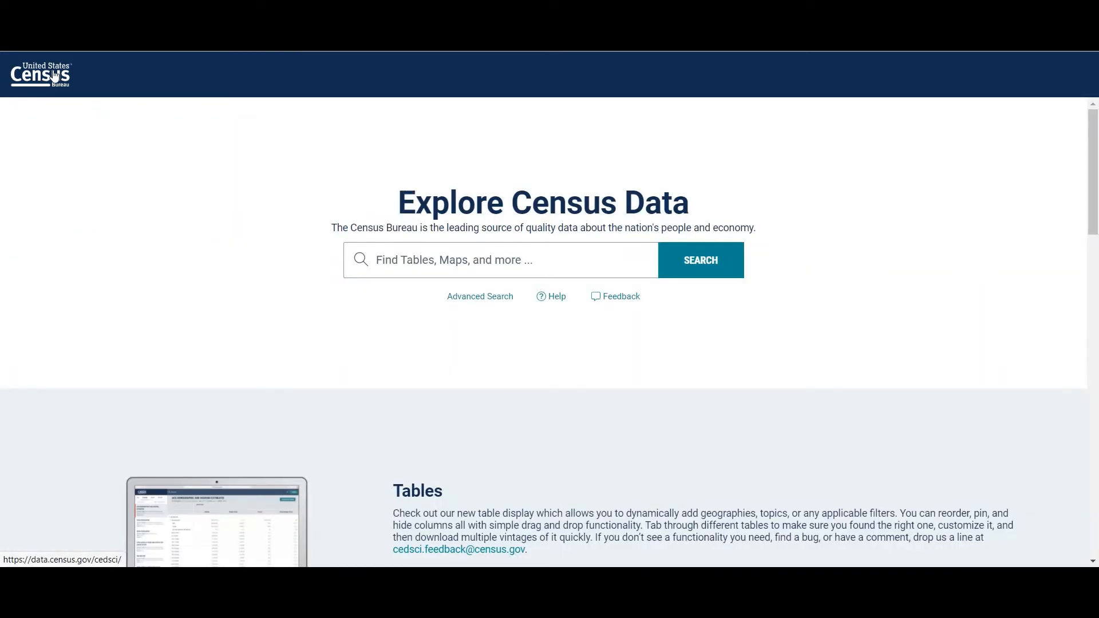
pyautogui.click(492, 299)
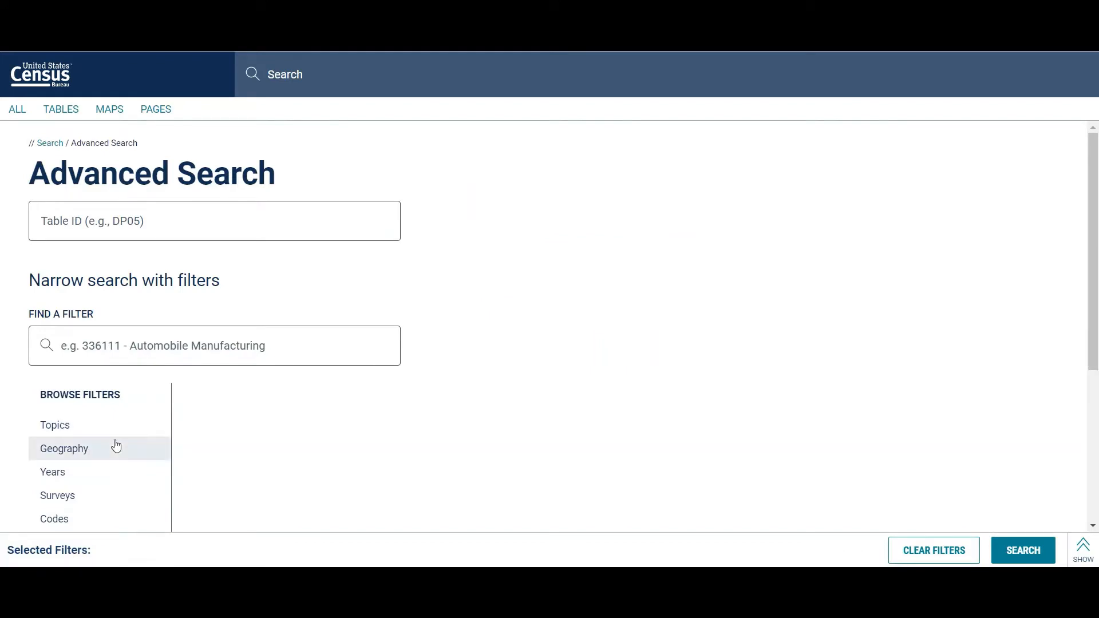
pyautogui.click(106, 449)
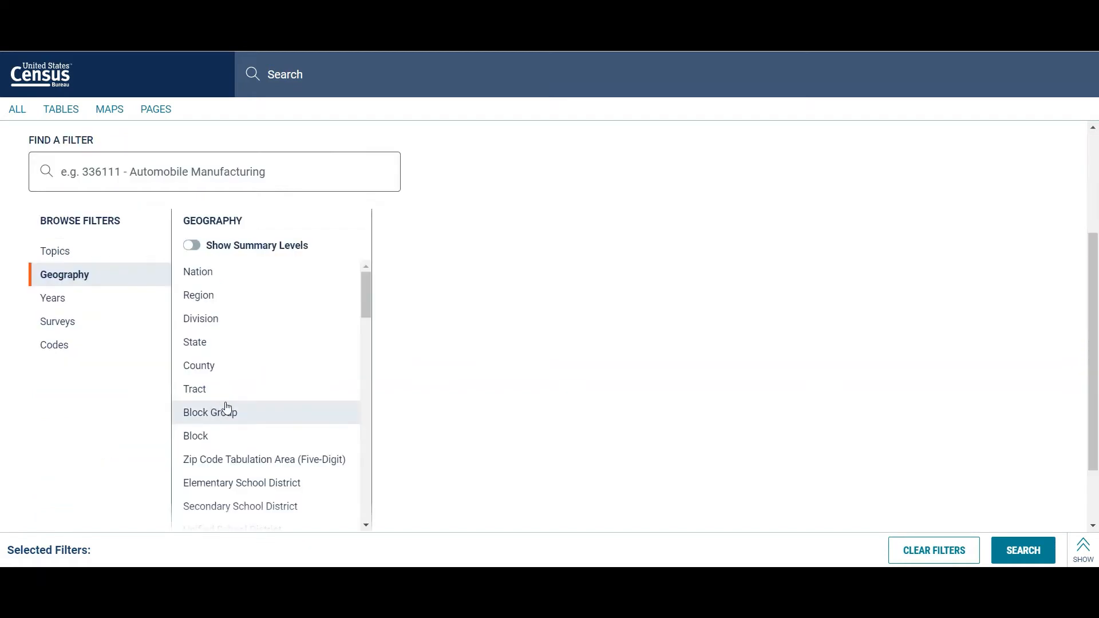
pyautogui.click(200, 391)
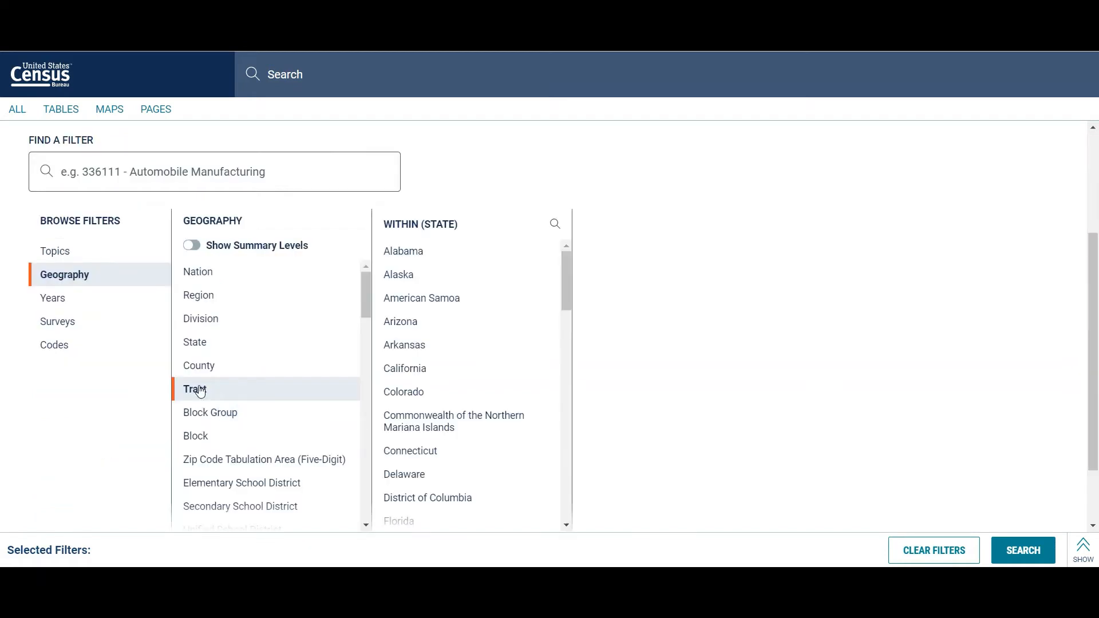
pyautogui.scroll(-5, 419, 362)
pyautogui.scroll(-10, 420, 365)
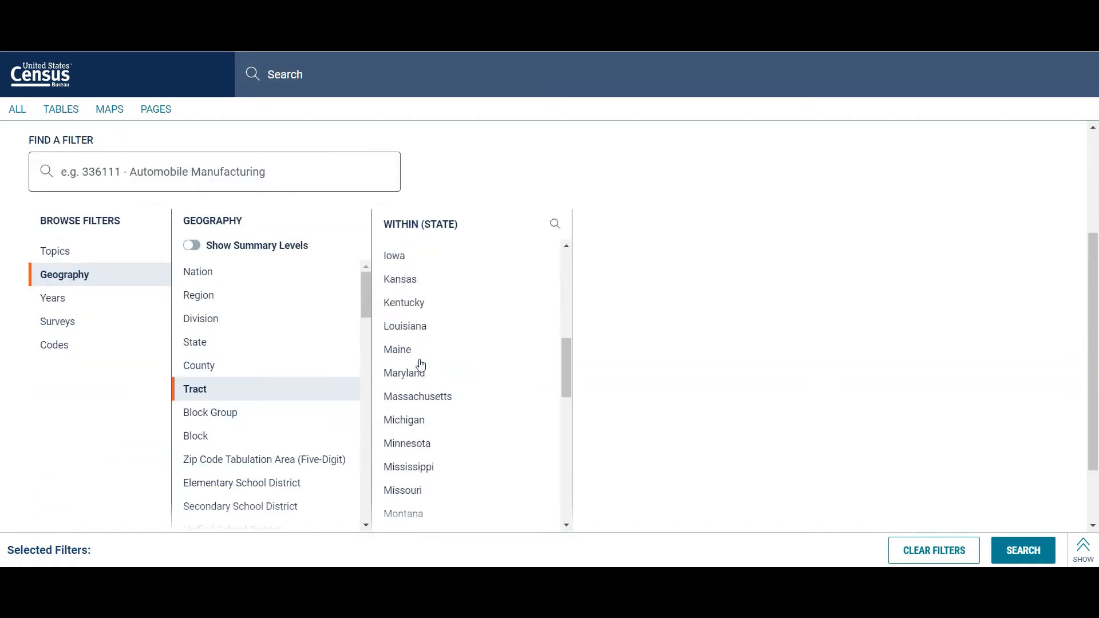
pyautogui.click(418, 371)
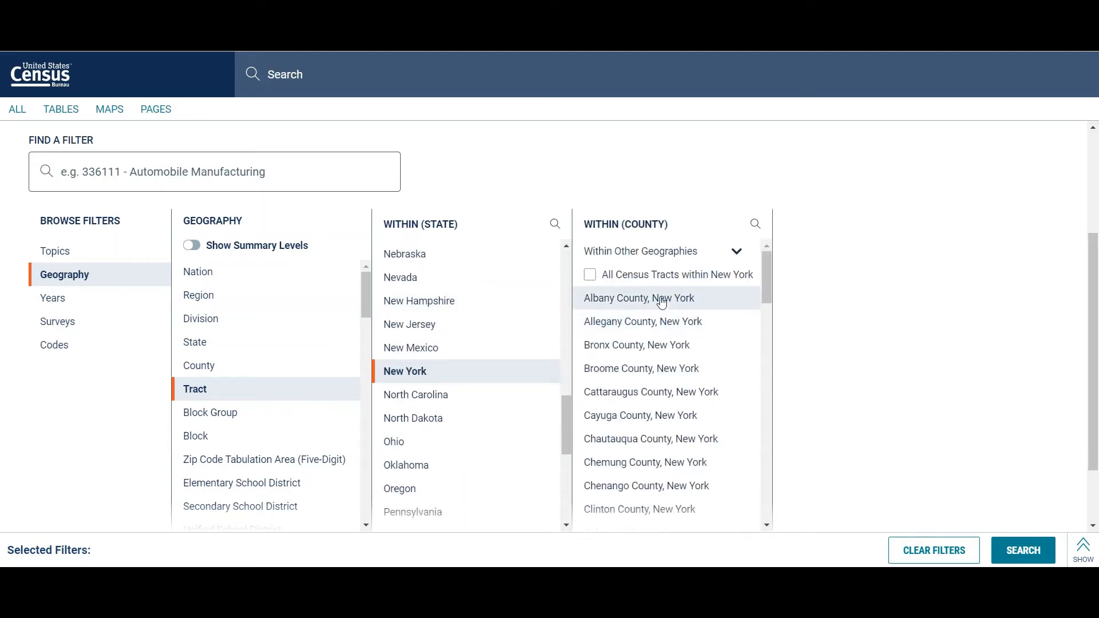
pyautogui.click(661, 303)
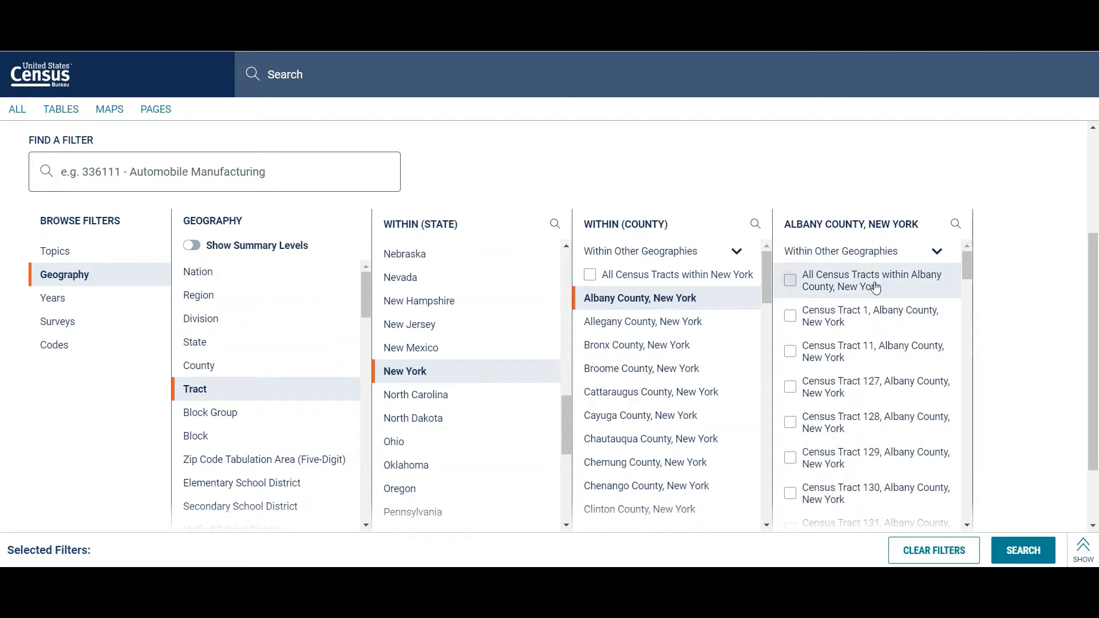
# Step: Add Census Tract 148.03, Albany County, New York, as a geography filter
pyautogui.scroll(-3, 899, 368)
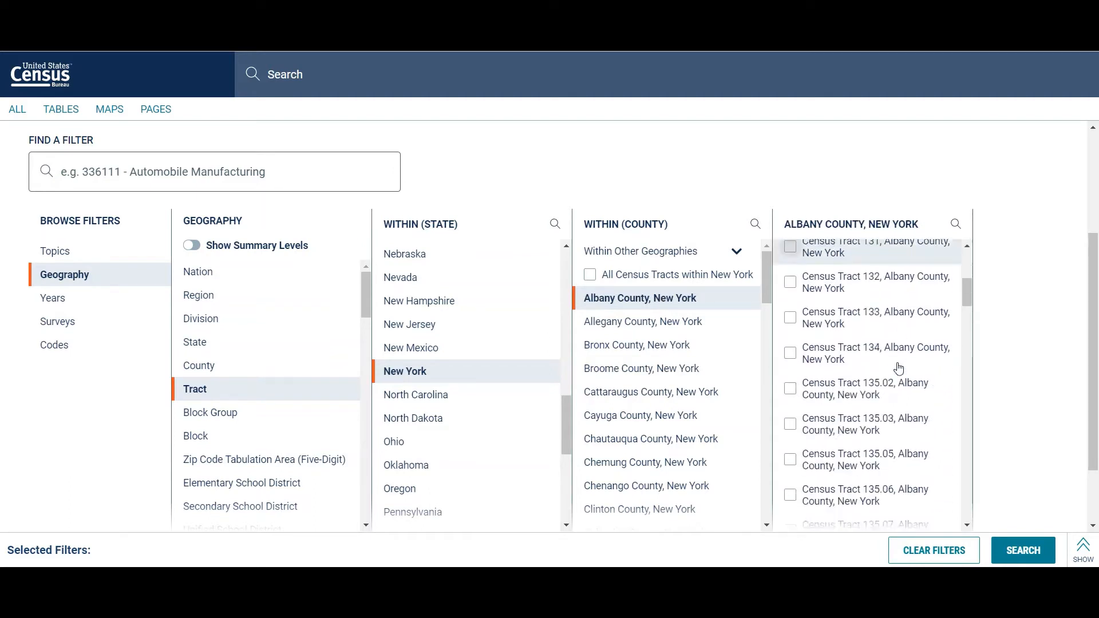
pyautogui.scroll(2, 898, 367)
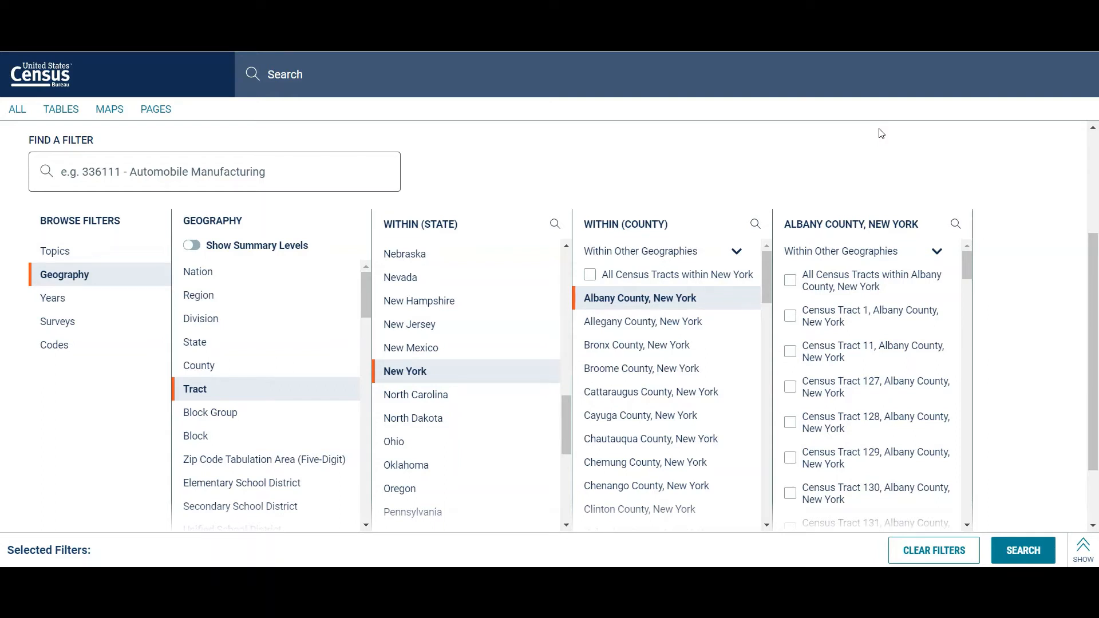
pyautogui.scroll(-6, 890, 354)
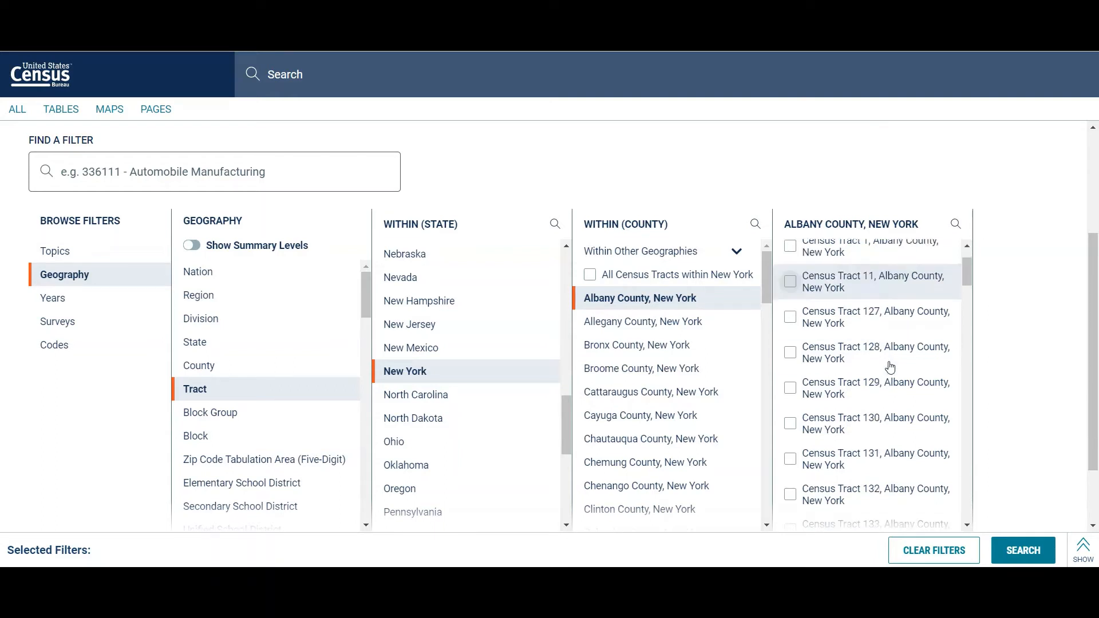
pyautogui.scroll(-6, 890, 366)
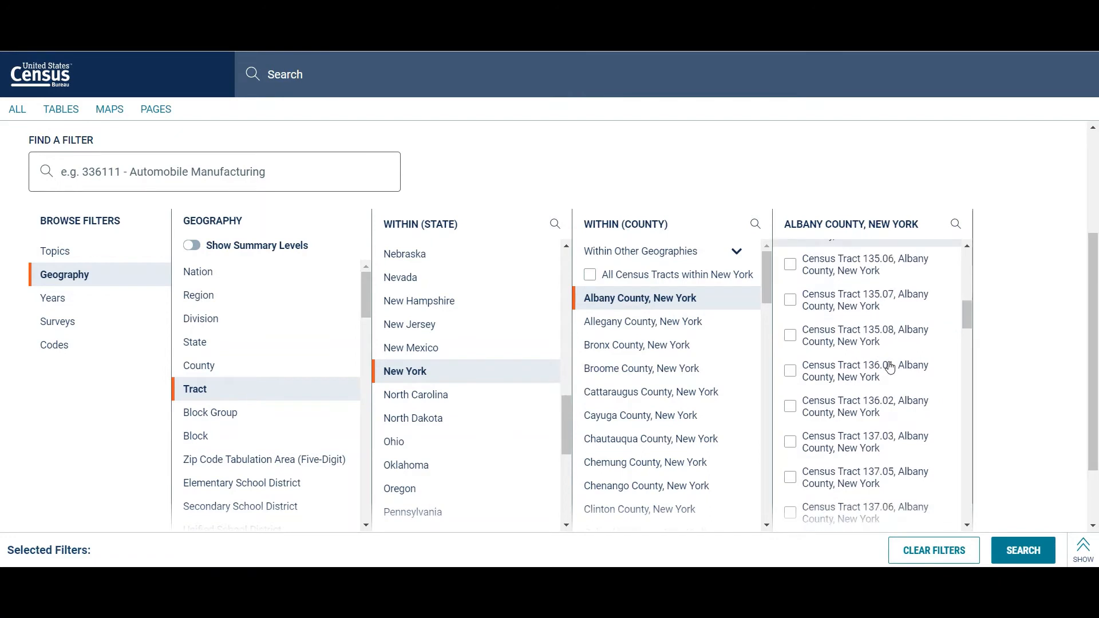
pyautogui.scroll(-8, 890, 366)
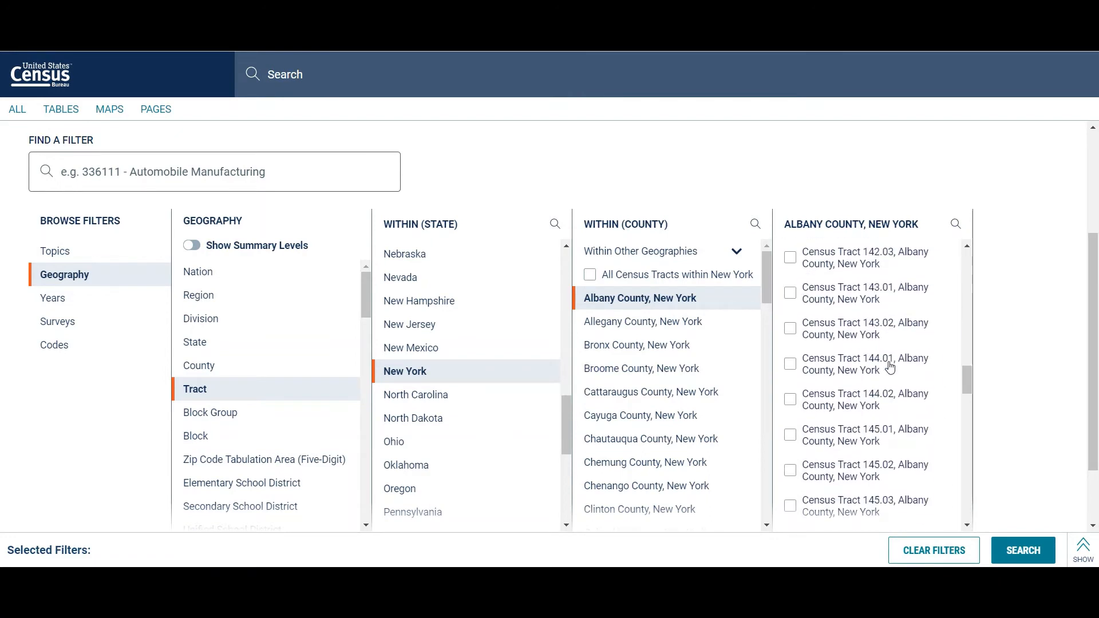
pyautogui.scroll(-6, 890, 367)
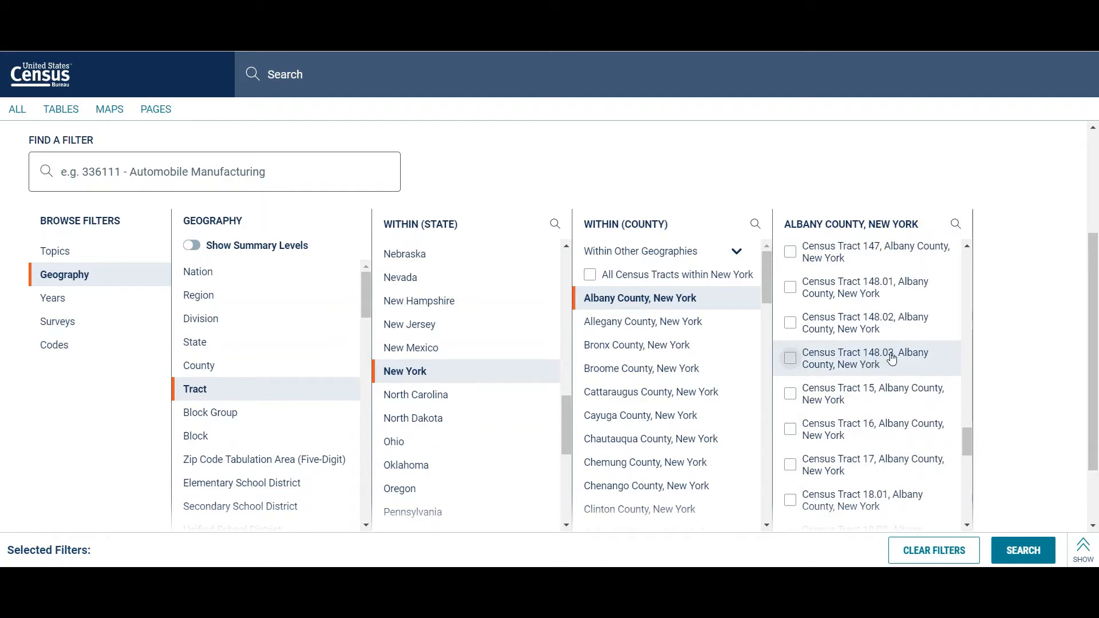
pyautogui.click(790, 360)
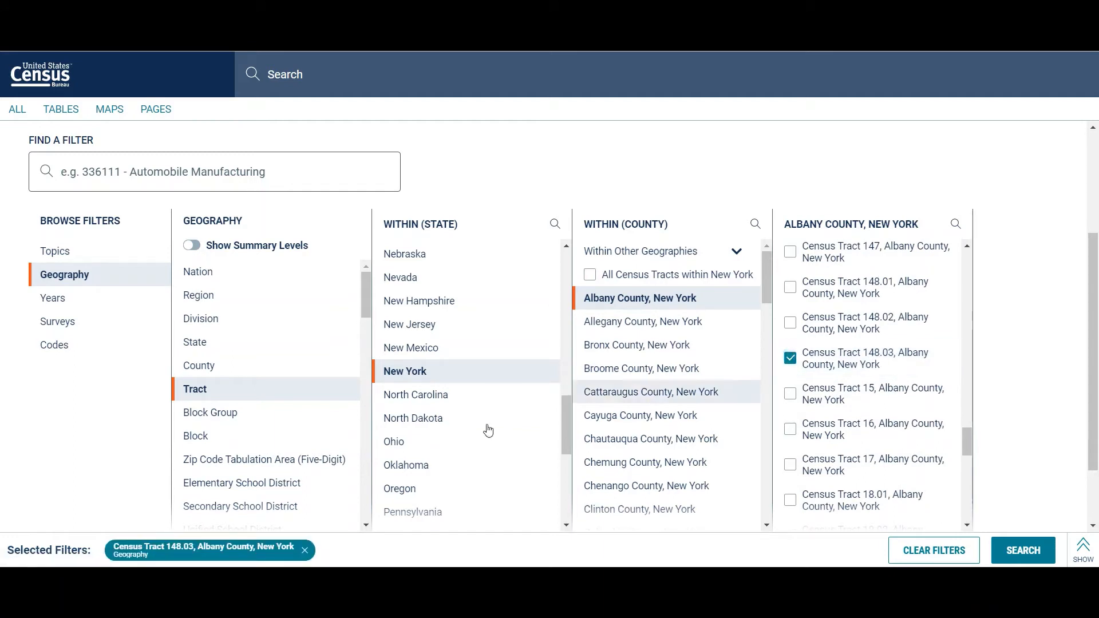
# Step: Add the Income and Earnings topic under Income and Poverty to the tract filter and run the search
pyautogui.click(65, 255)
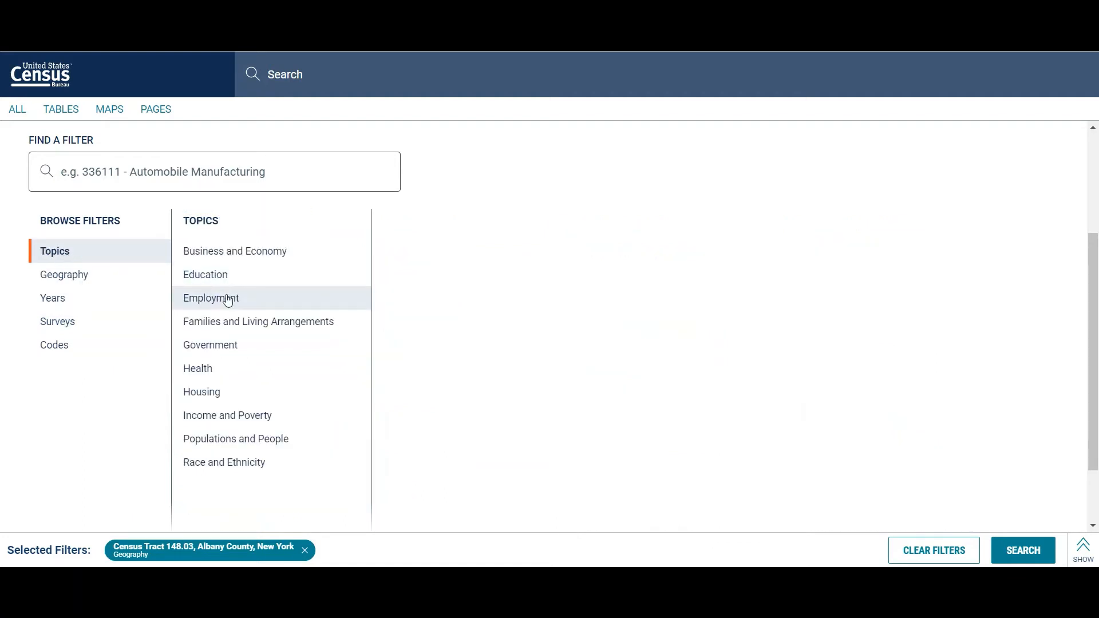
pyautogui.click(255, 412)
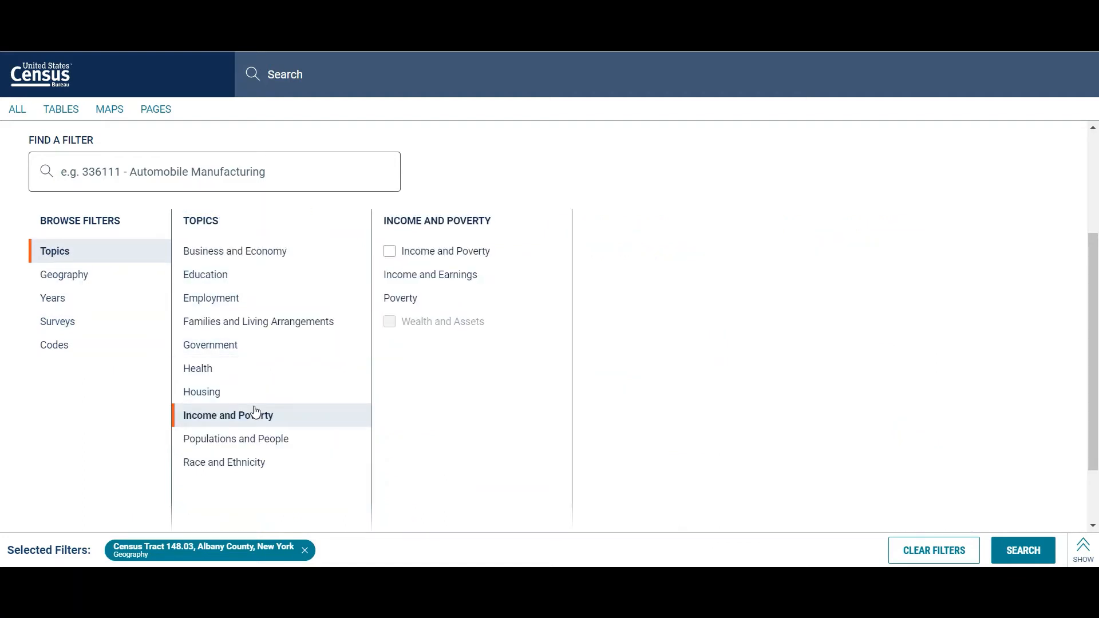
pyautogui.click(444, 287)
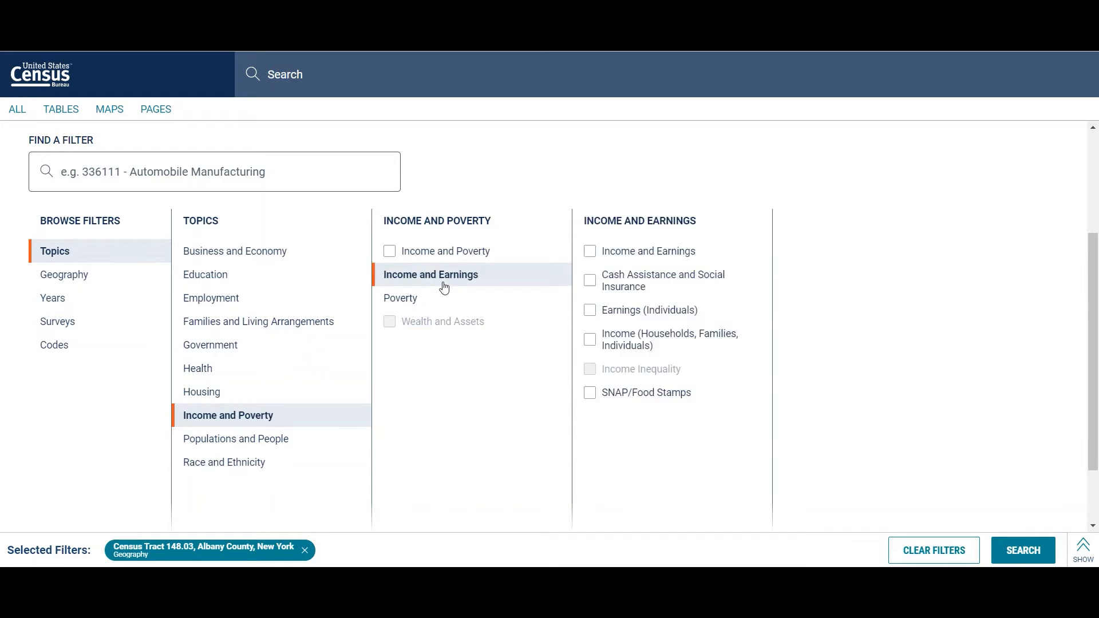
pyautogui.click(589, 250)
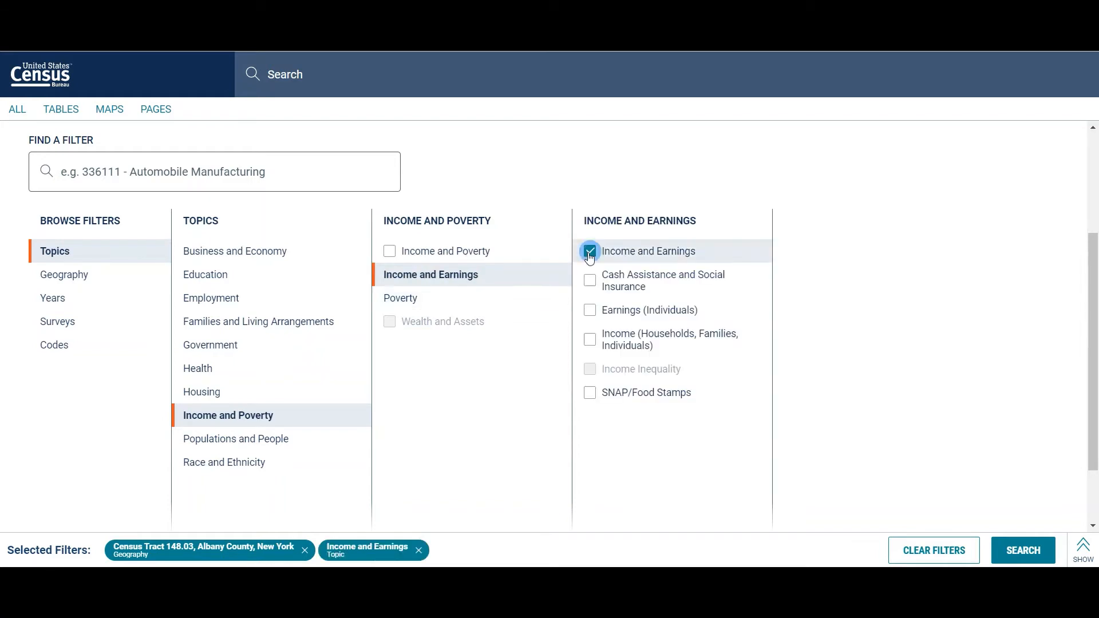
pyautogui.click(1017, 548)
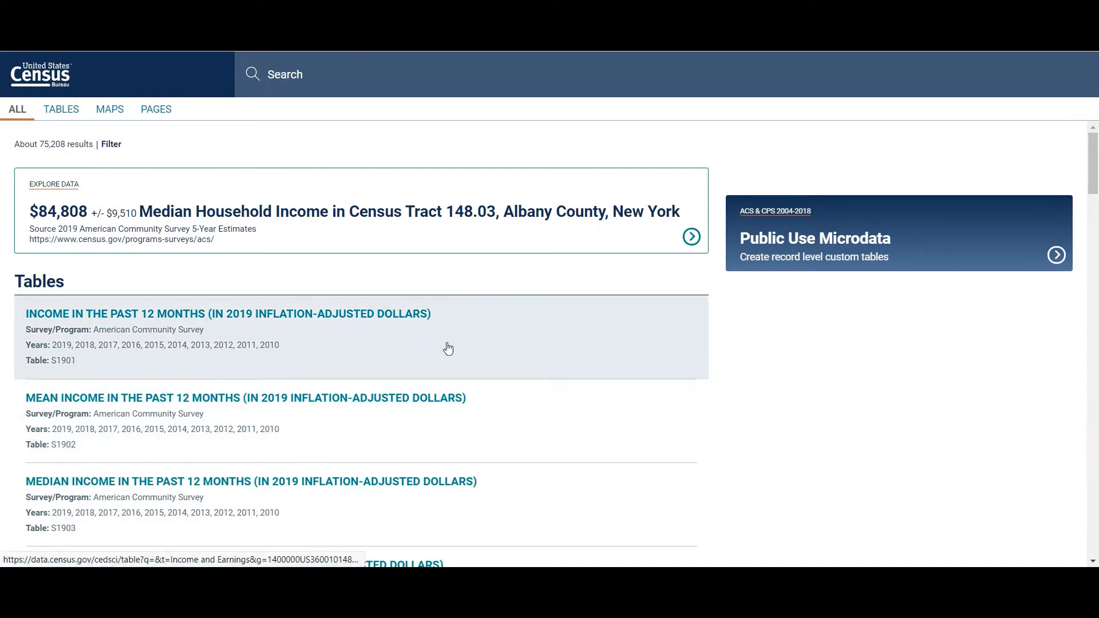
# Step: Open table S1901 for Census Tract 148.03 and select the median income estimate for households
pyautogui.click(448, 349)
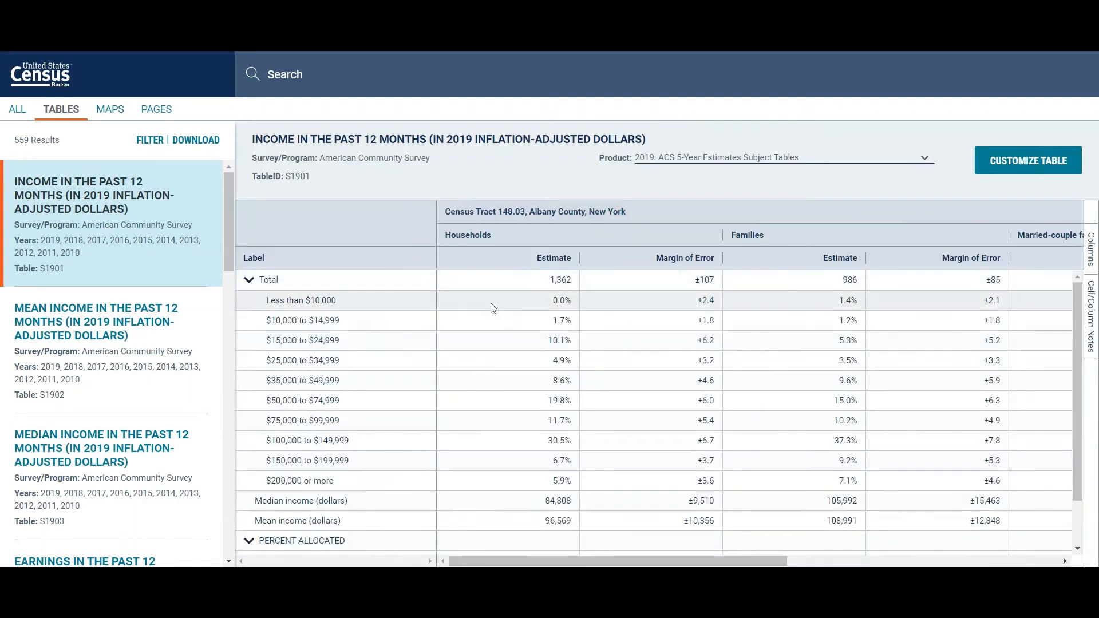
pyautogui.scroll(-1, 493, 308)
pyautogui.click(508, 444)
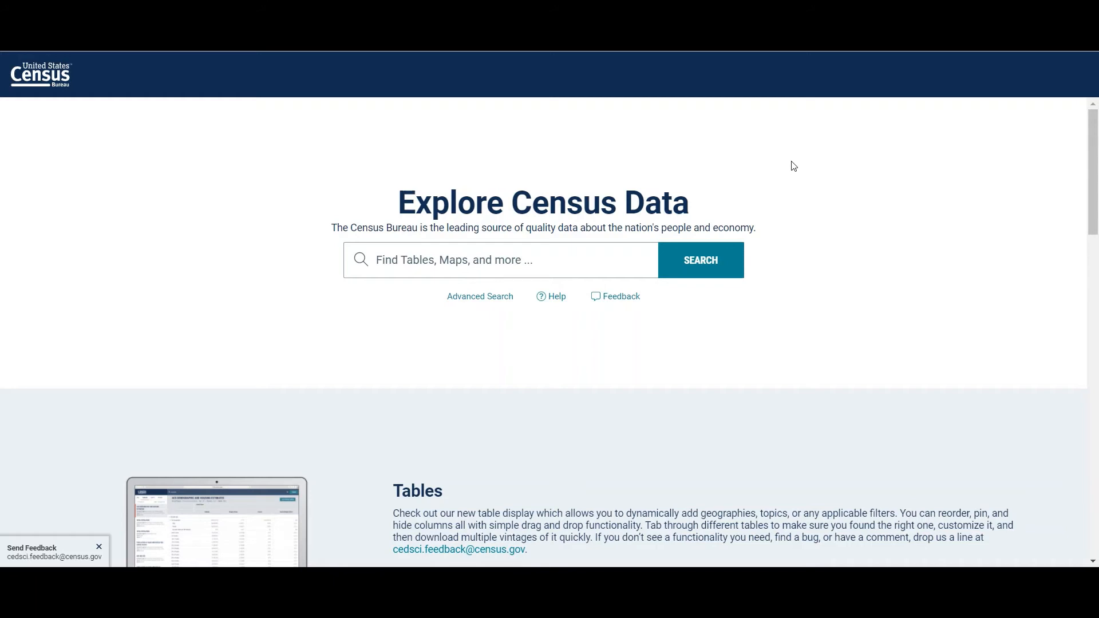
# Step: Start a new advanced search and browse the geography filters by County Subdivision
pyautogui.click(500, 301)
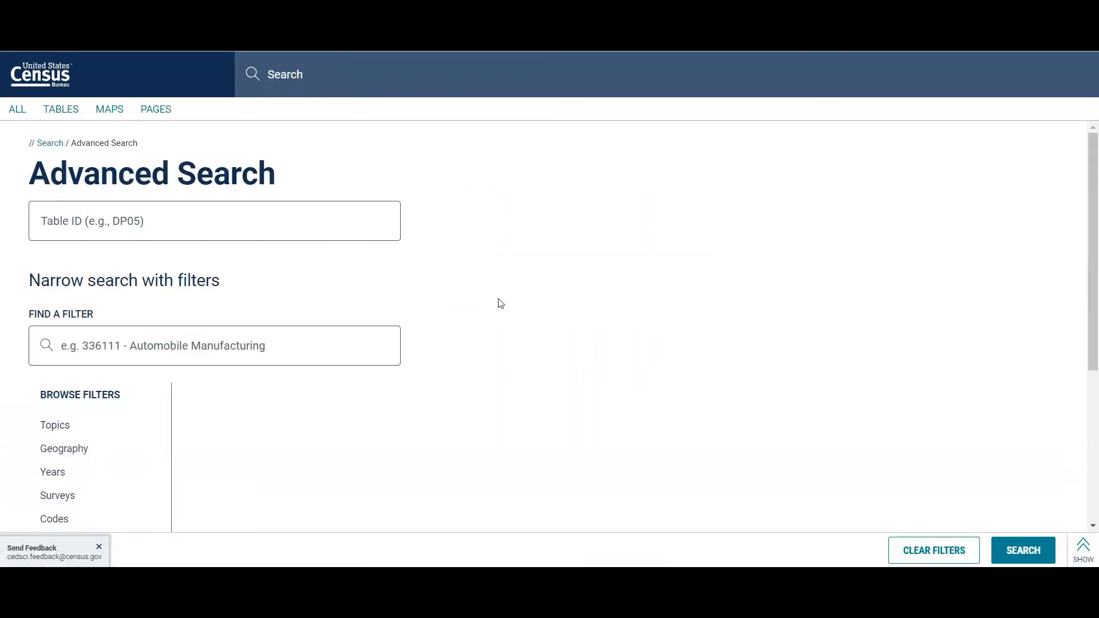
pyautogui.scroll(-1, 123, 421)
pyautogui.click(86, 420)
pyautogui.scroll(-3, 271, 404)
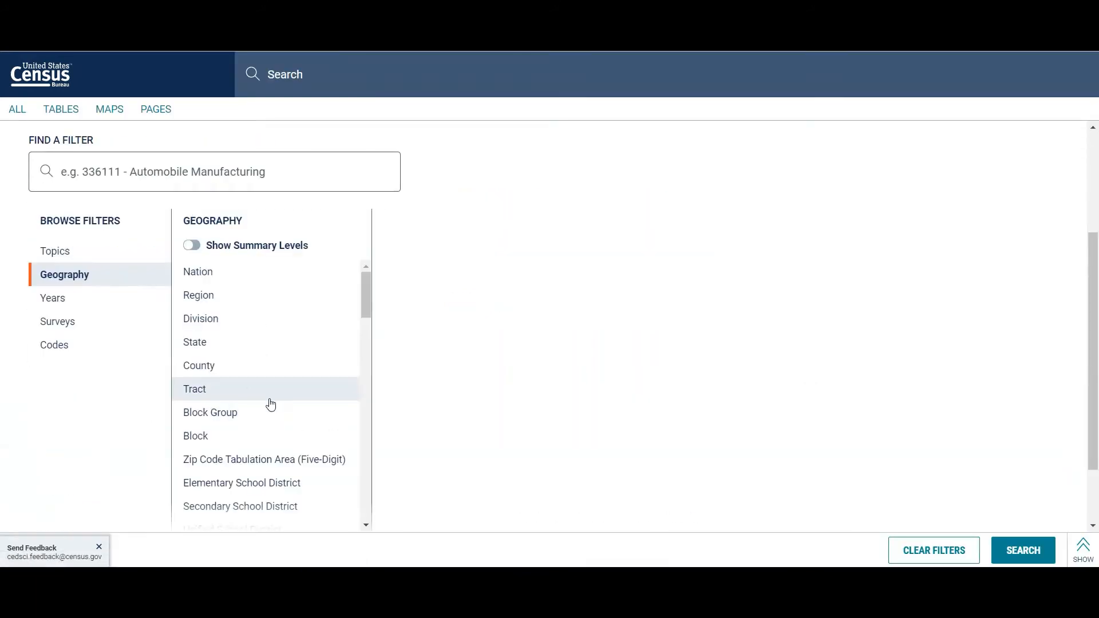
pyautogui.scroll(-6, 270, 405)
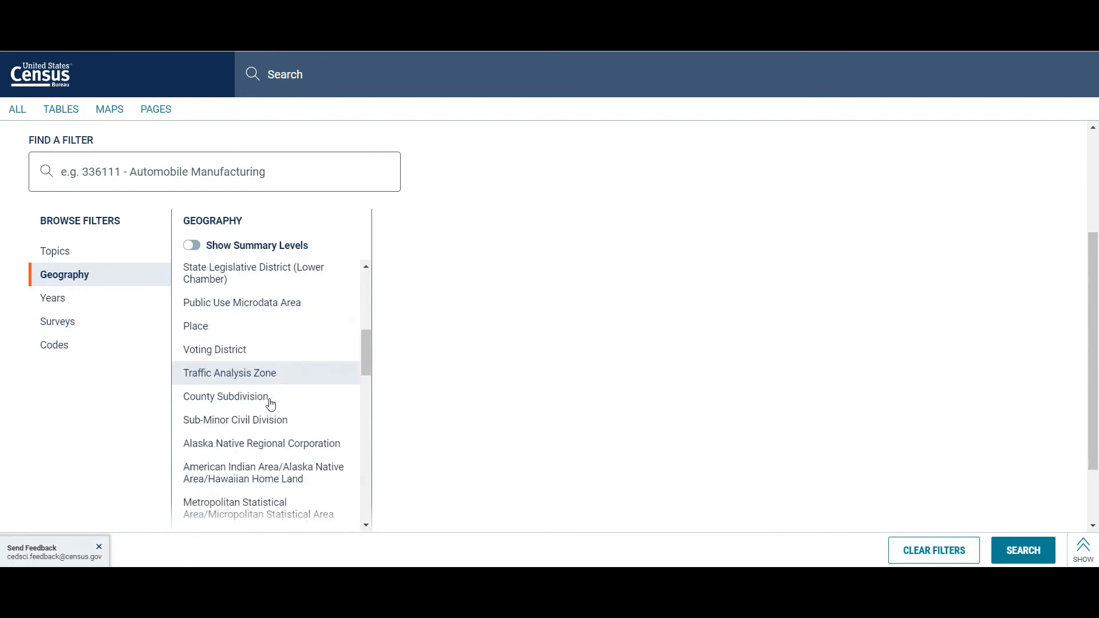
pyautogui.click(249, 403)
# Step: Add Westerlo town within Albany County, New York, as the geography filter
pyautogui.scroll(-5, 454, 314)
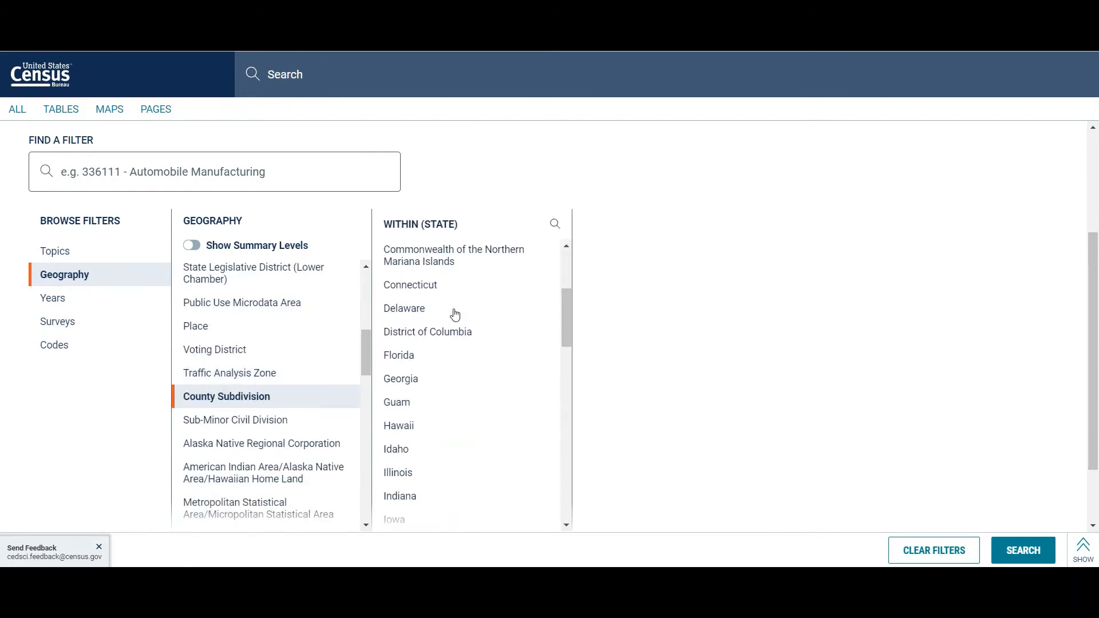
pyautogui.scroll(-5, 455, 314)
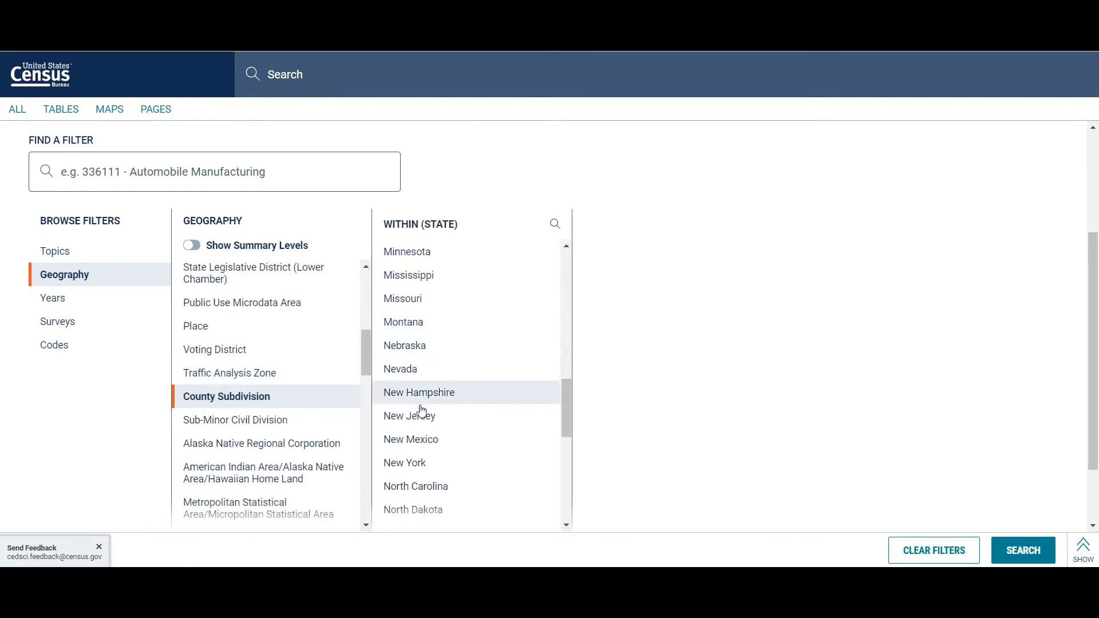
pyautogui.click(409, 461)
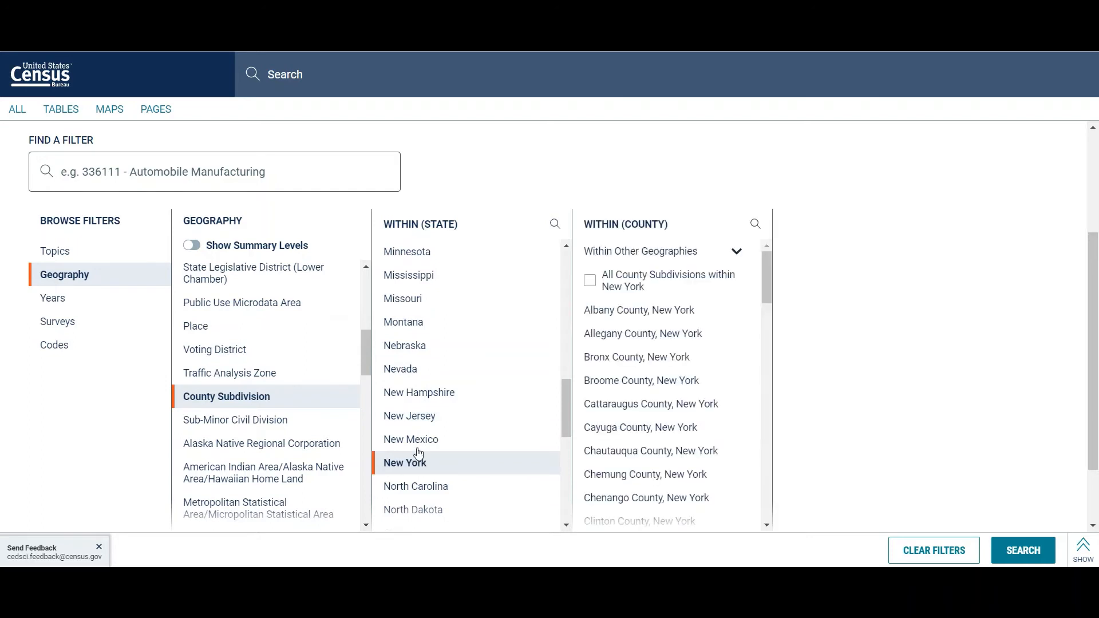
pyautogui.click(660, 313)
pyautogui.scroll(-2, 818, 458)
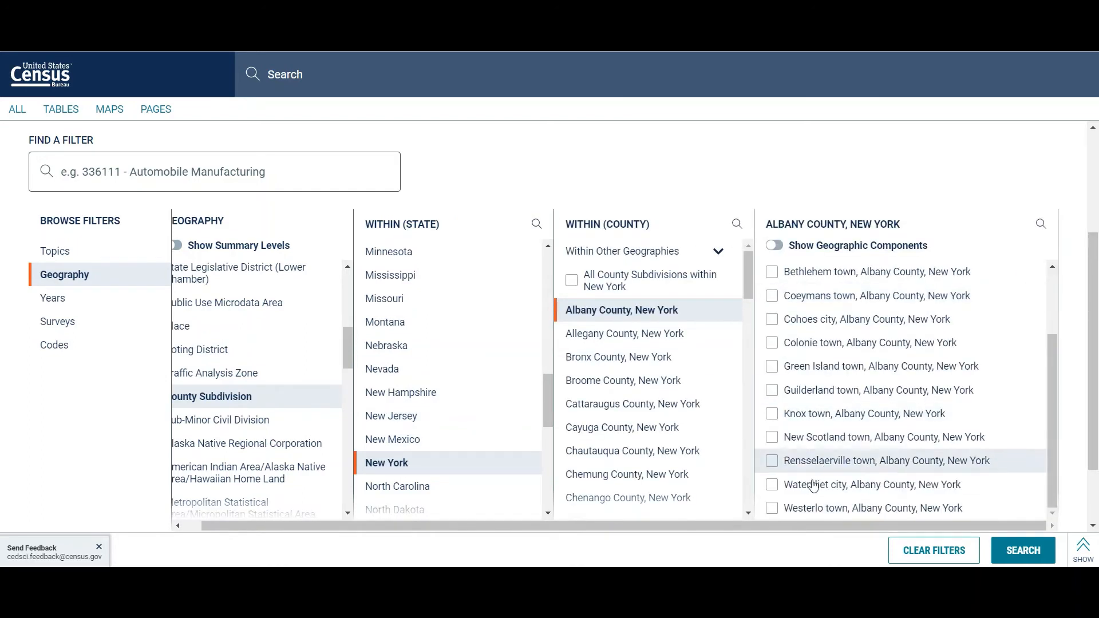
pyautogui.click(773, 509)
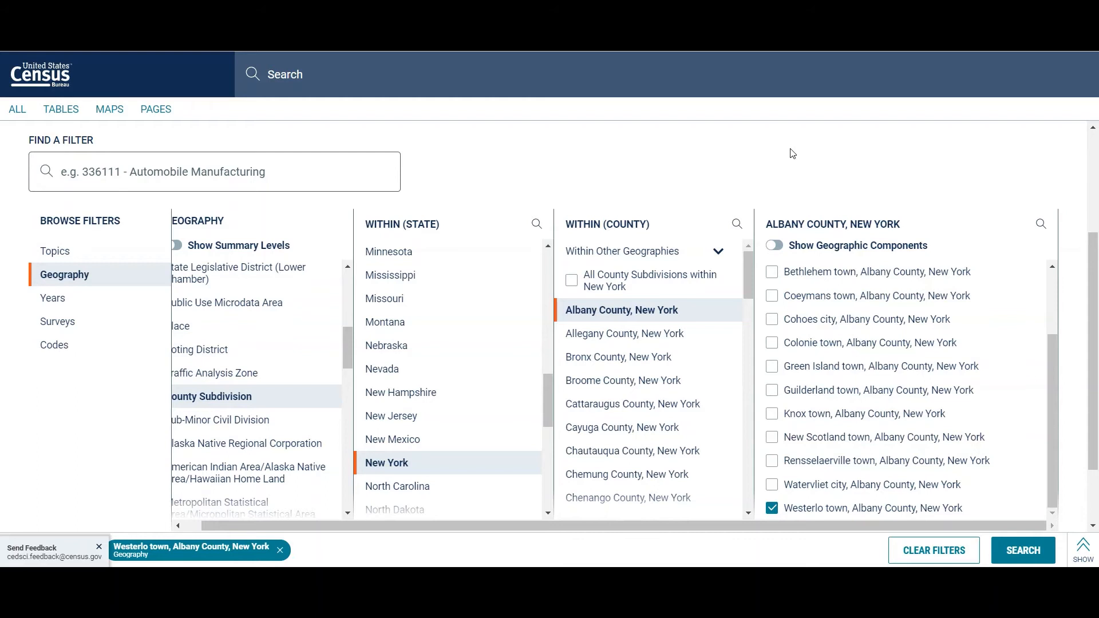
# Step: Add the Owner/Renter (Householder) Characteristics topic under Housing to the Westerlo town filter and run the search
pyautogui.click(125, 255)
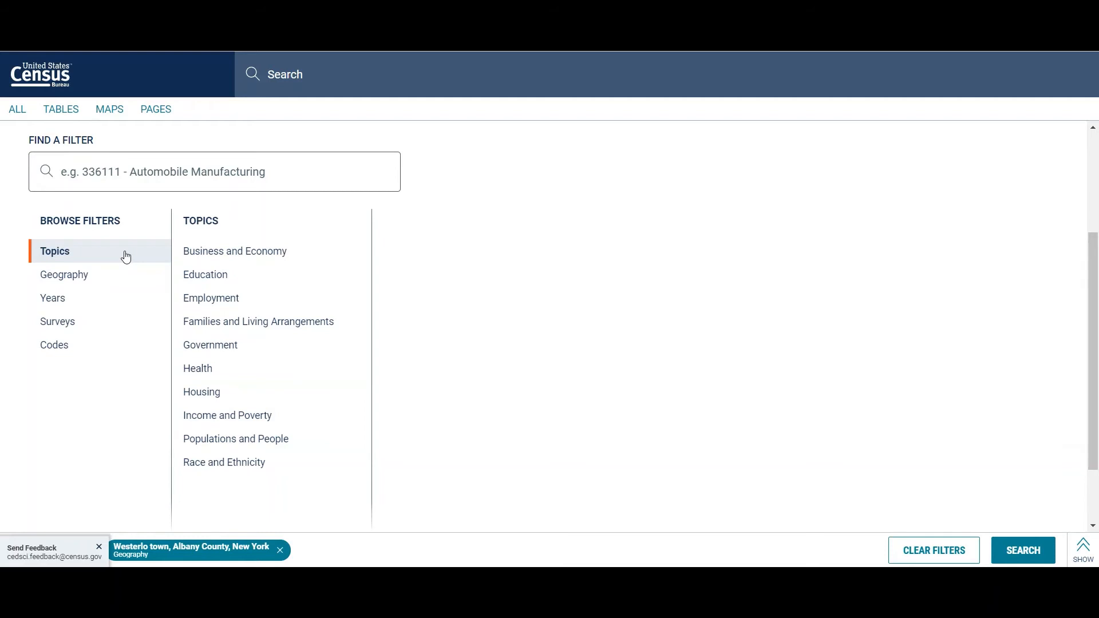
pyautogui.click(223, 397)
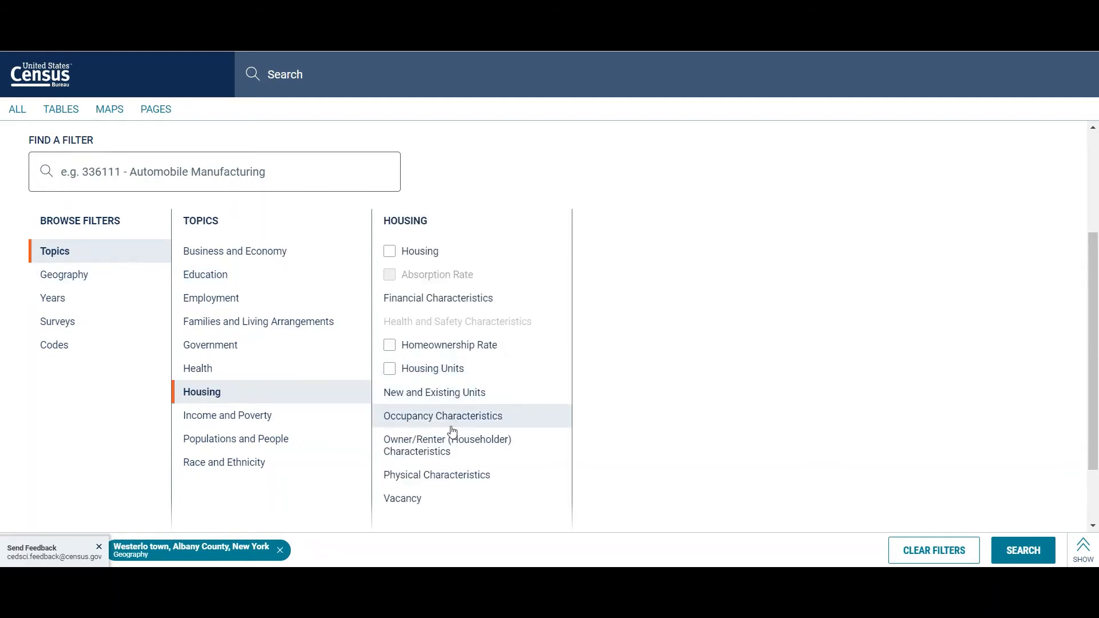
pyautogui.click(479, 454)
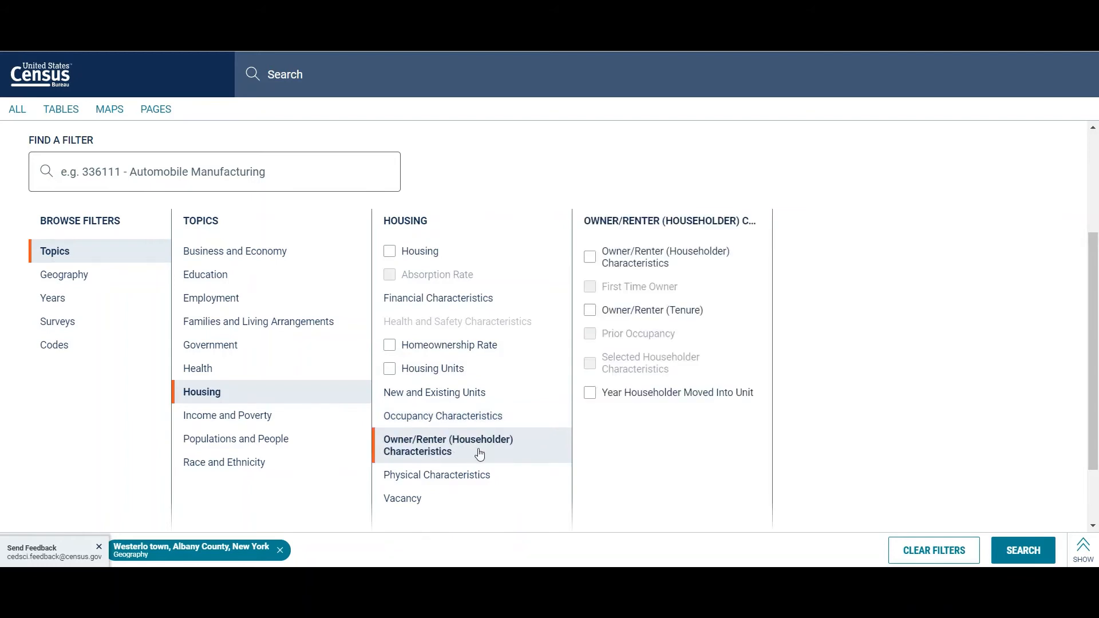
pyautogui.click(634, 256)
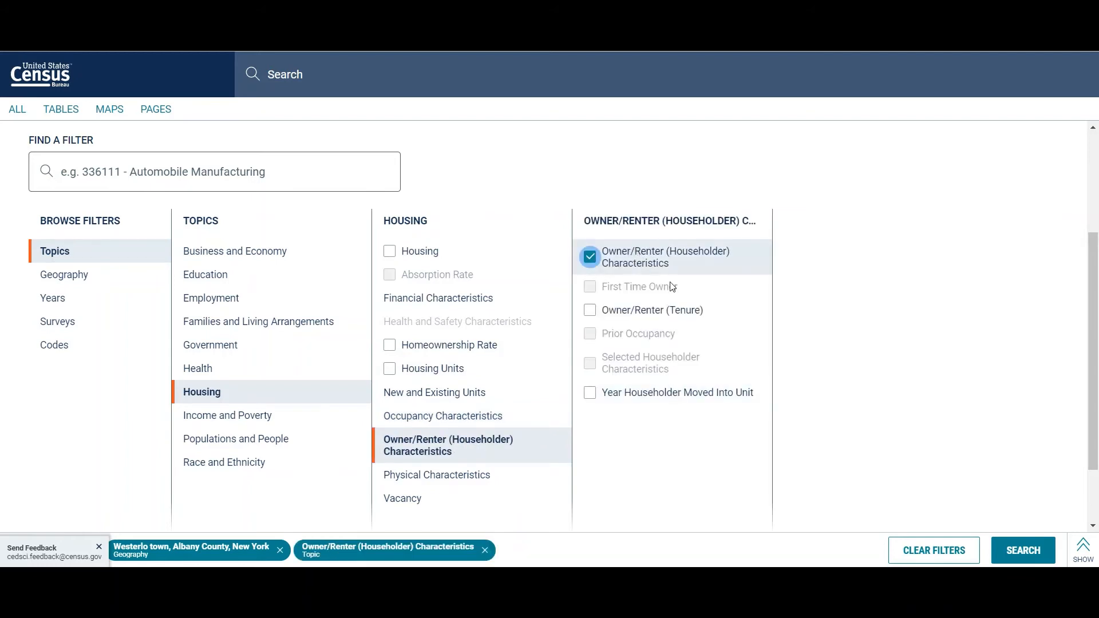
pyautogui.click(1027, 555)
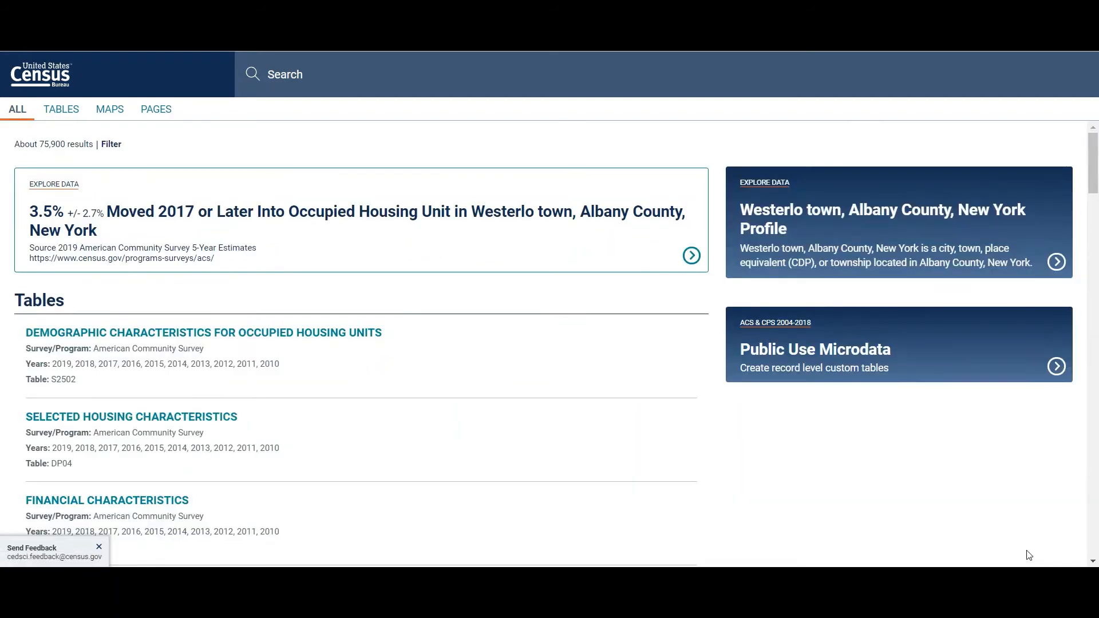
# Step: Open the Selected Housing Characteristics table (DP04) for Westerlo town and go to the gross rent as a percentage section
pyautogui.scroll(-1, 577, 336)
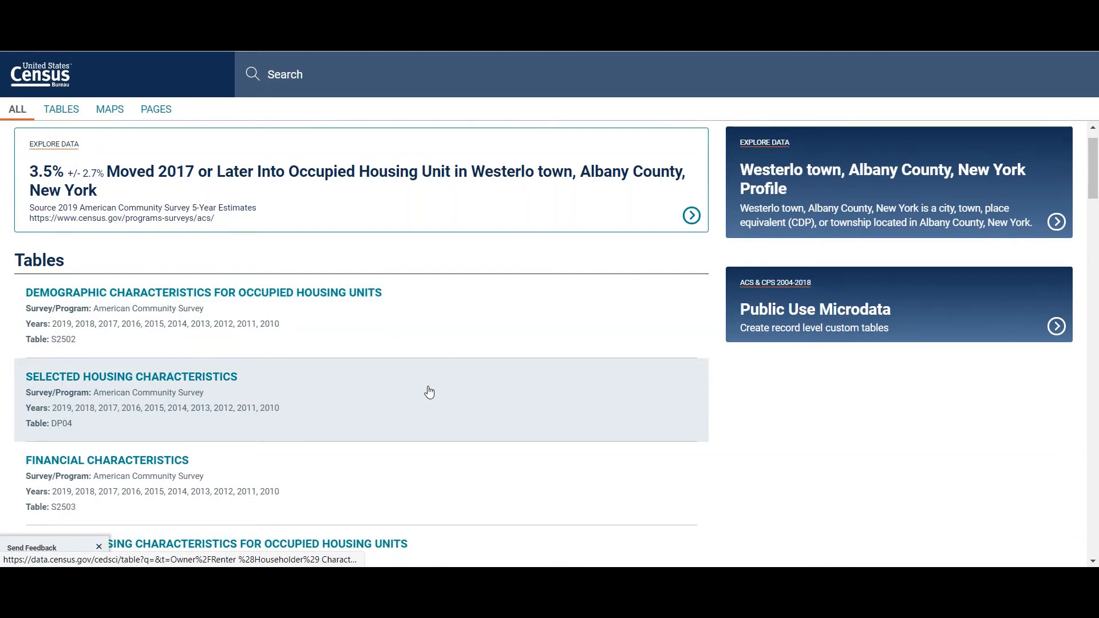
pyautogui.click(361, 399)
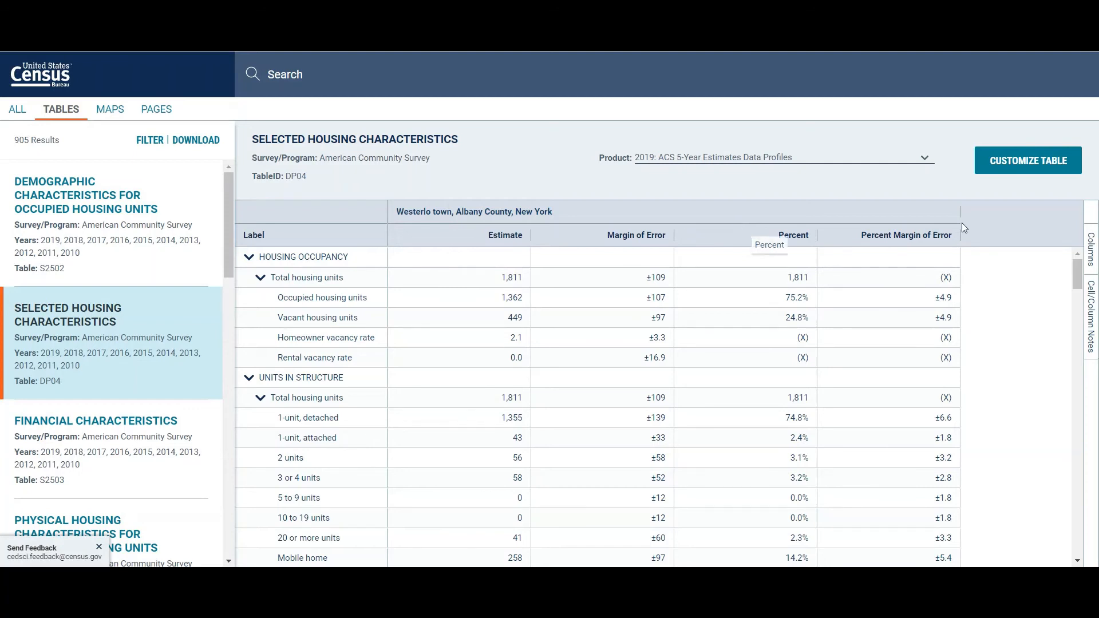
pyautogui.moveTo(1074, 268); pyautogui.dragTo(1078, 540)
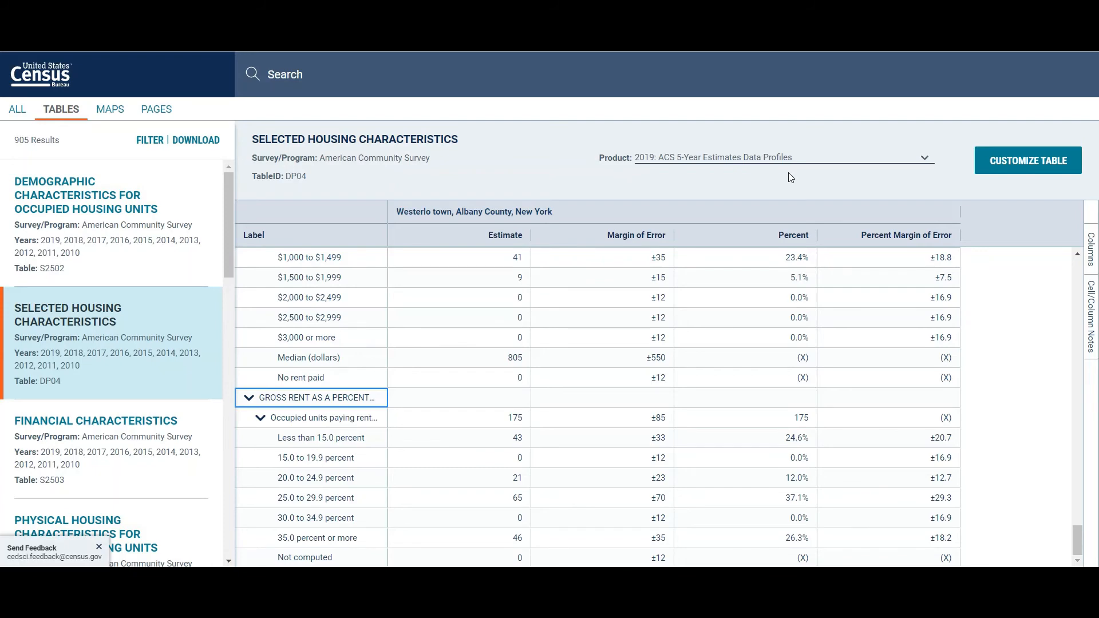
# Step: Examine the year structure built, housing tenure, gross rent and selected monthly owner costs sections of table DP04
pyautogui.scroll(10, 559, 425)
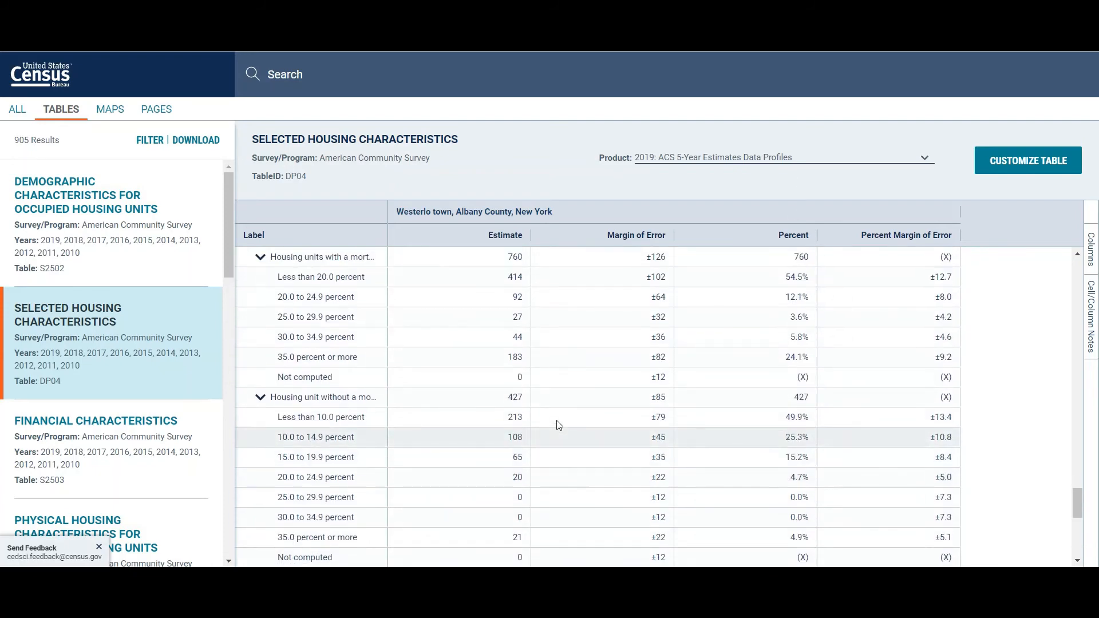
pyautogui.scroll(20, 559, 425)
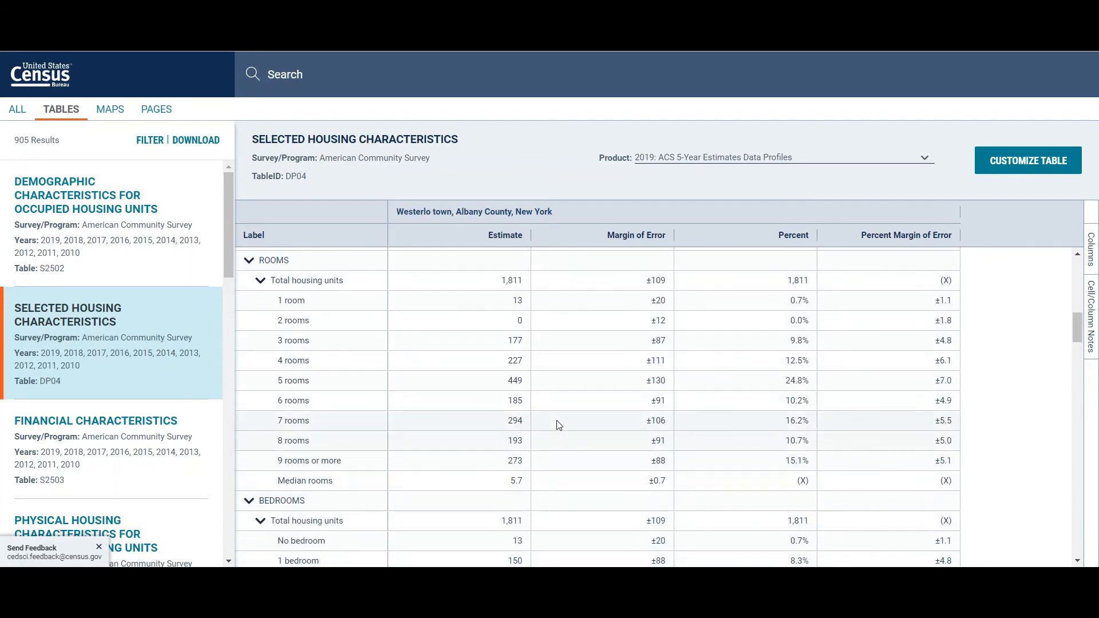
pyautogui.scroll(8, 559, 424)
pyautogui.scroll(-3, 558, 425)
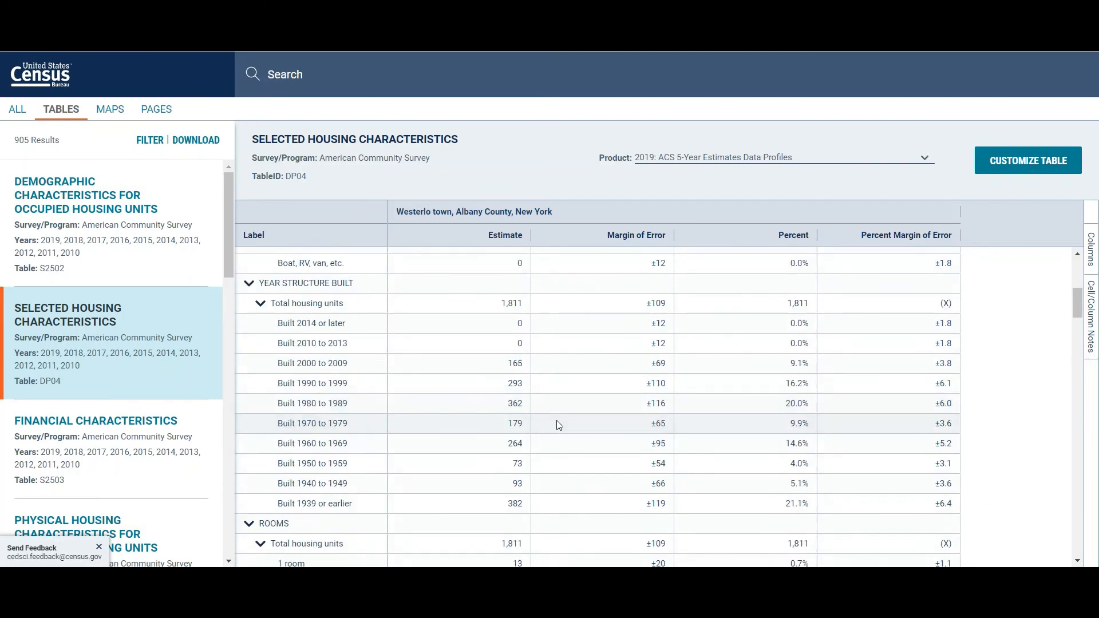
pyautogui.scroll(-1, 558, 425)
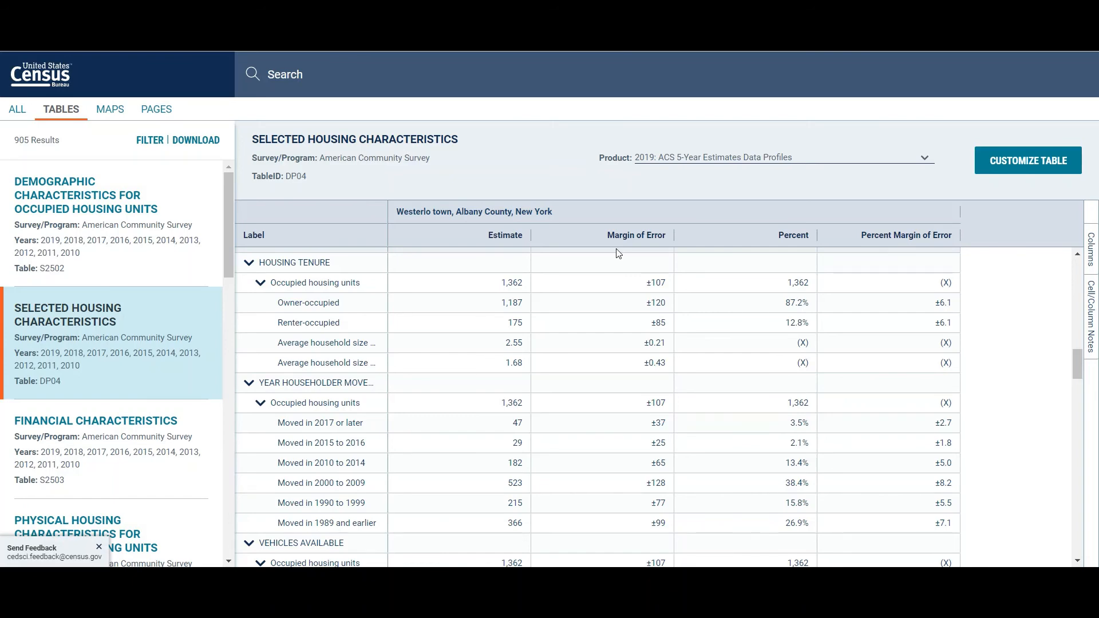
pyautogui.scroll(-15, 467, 405)
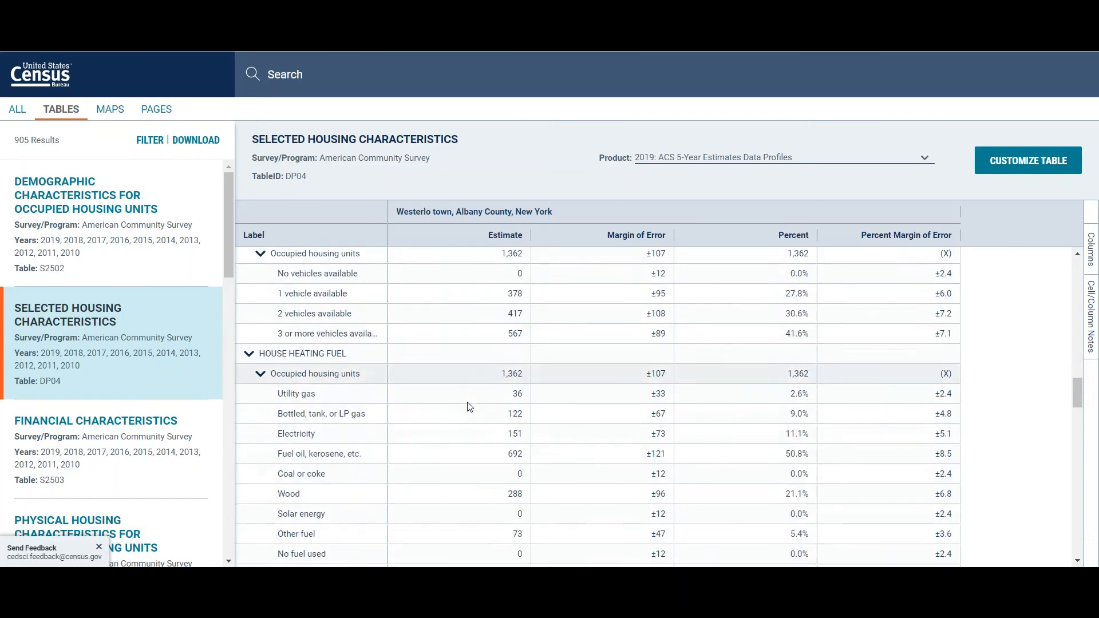
pyautogui.scroll(-10, 468, 407)
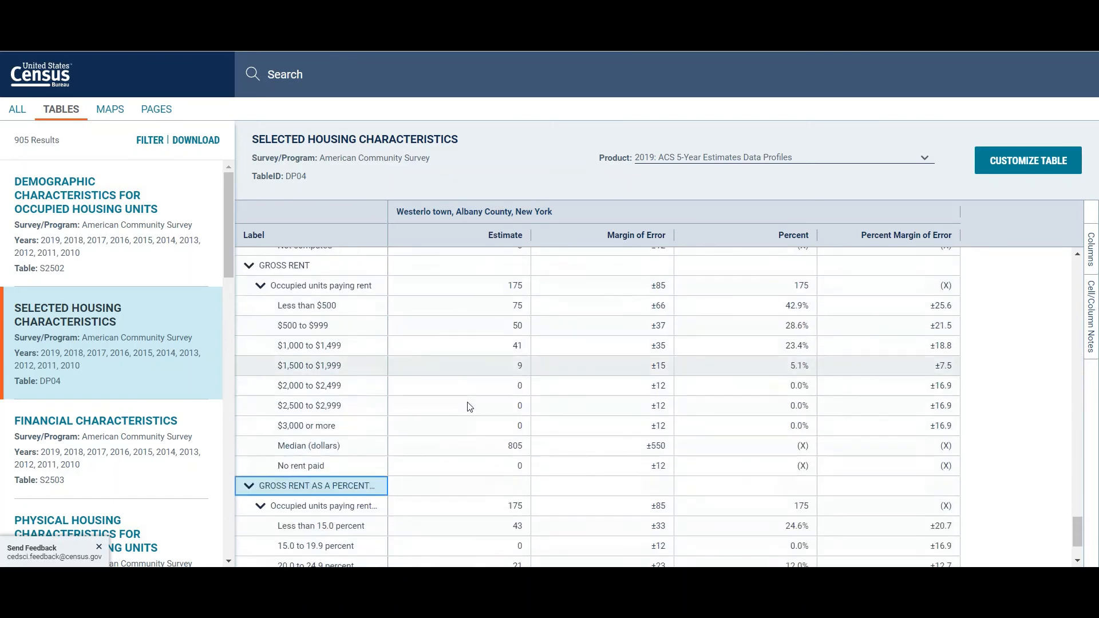
pyautogui.scroll(5, 468, 406)
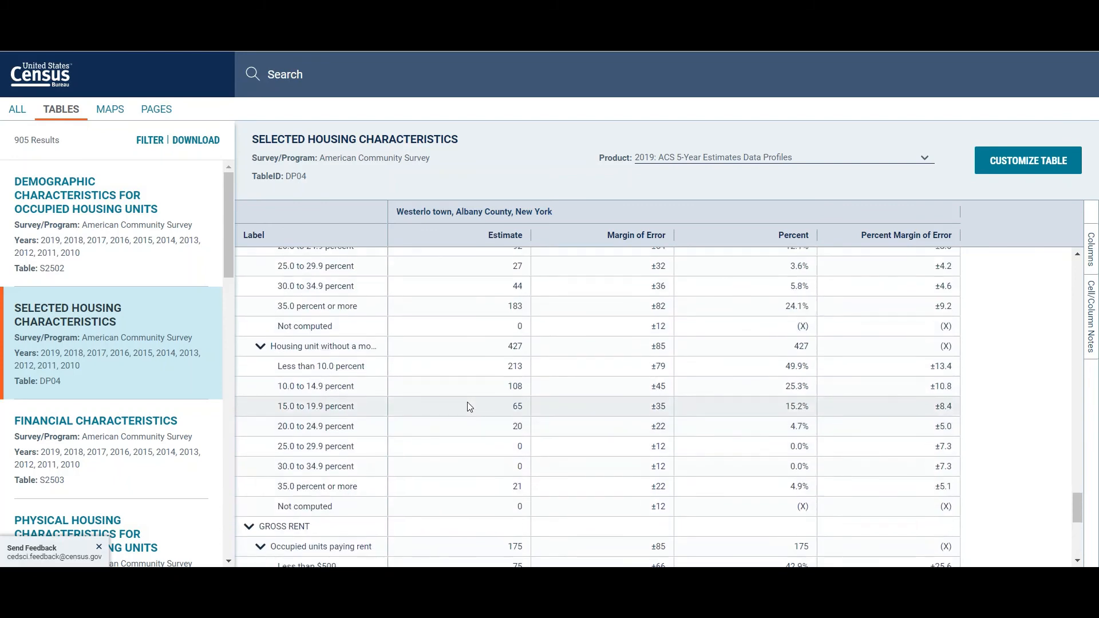
pyautogui.rightClick(468, 404)
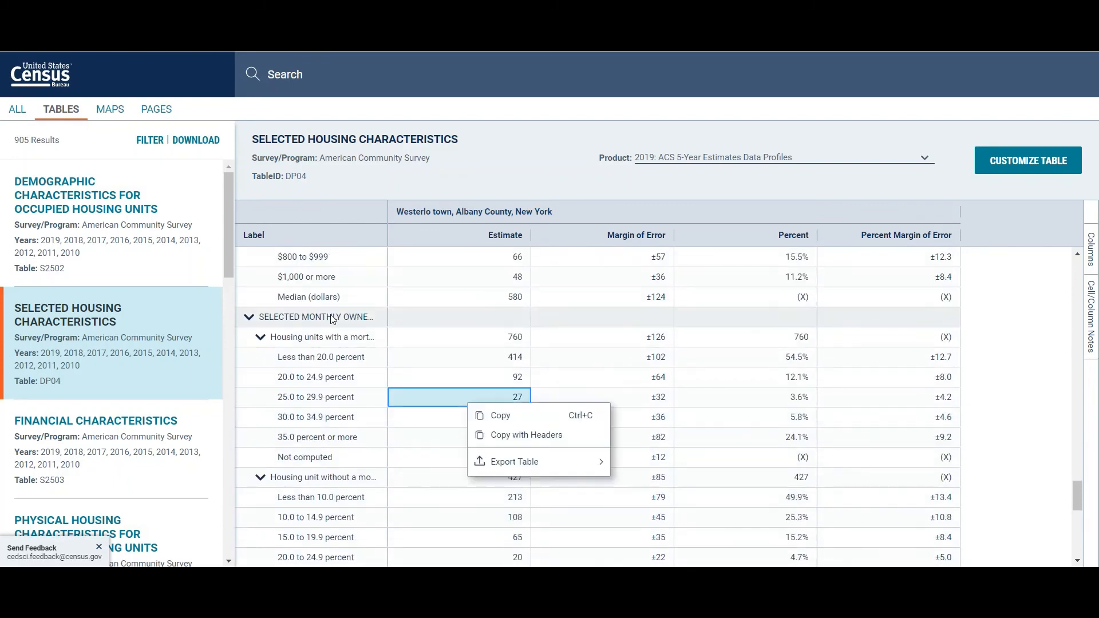
pyautogui.moveTo(376, 315); pyautogui.dragTo(377, 470)
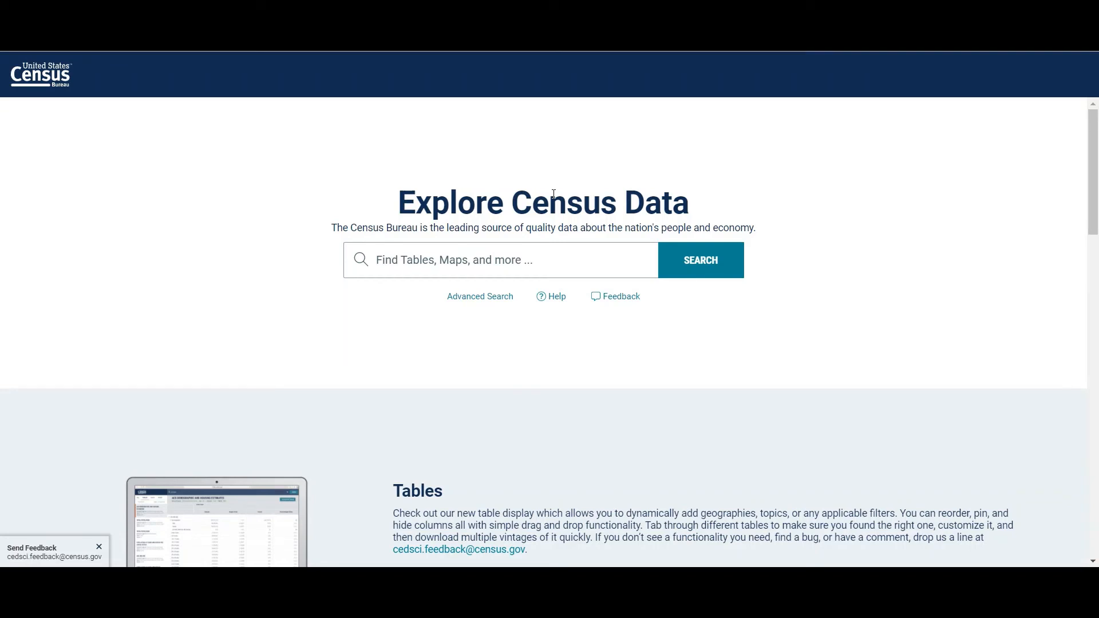
# Step: Begin another advanced search and choose County Subdivision as the geography level
pyautogui.click(498, 296)
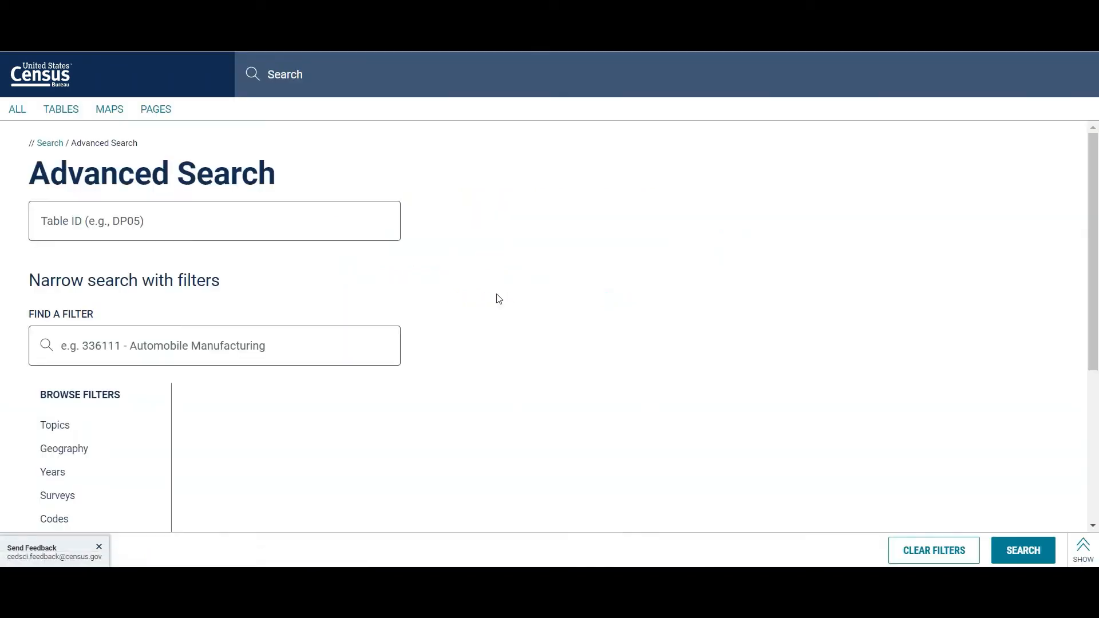
pyautogui.click(71, 455)
pyautogui.scroll(-6, 234, 408)
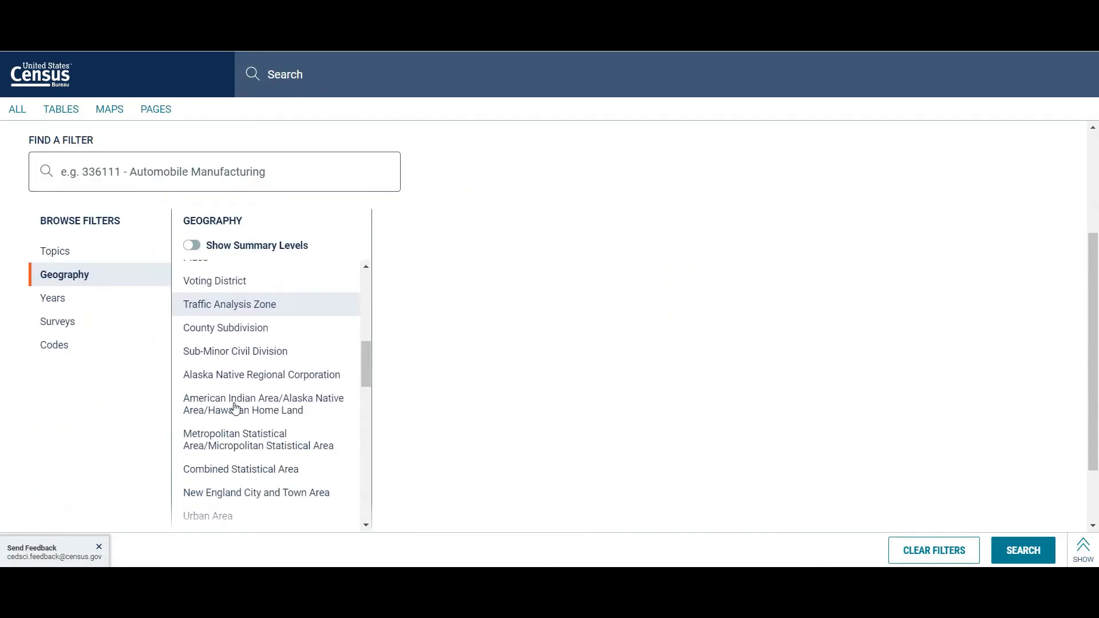
pyautogui.click(233, 326)
# Step: Filter the geography to Westerlo town in Albany County, New York
pyautogui.scroll(-4, 463, 442)
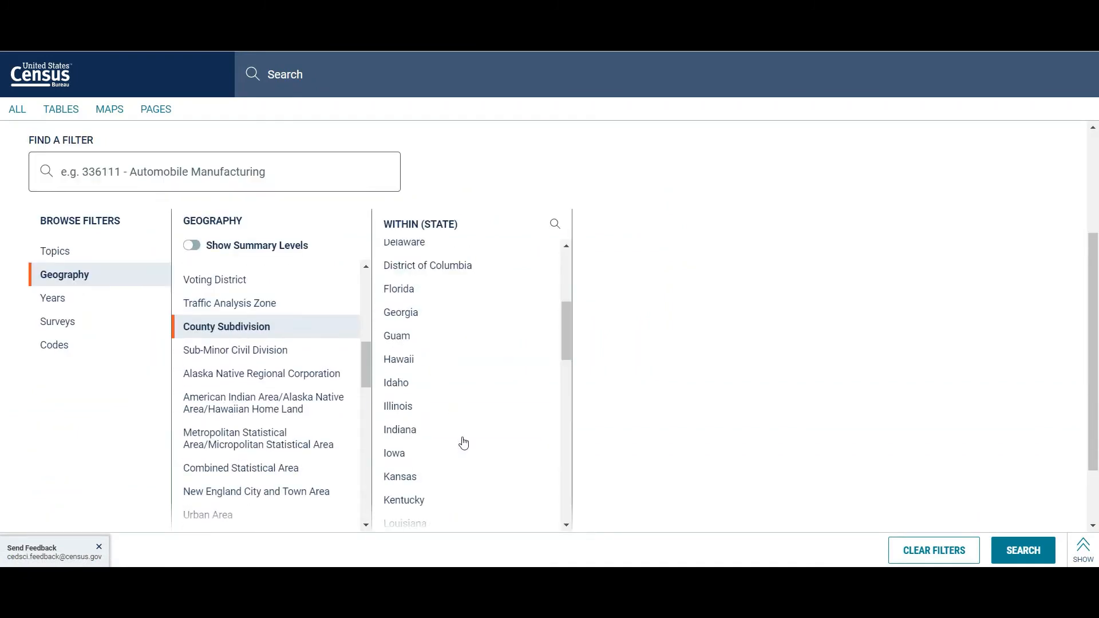
pyautogui.scroll(-7, 463, 442)
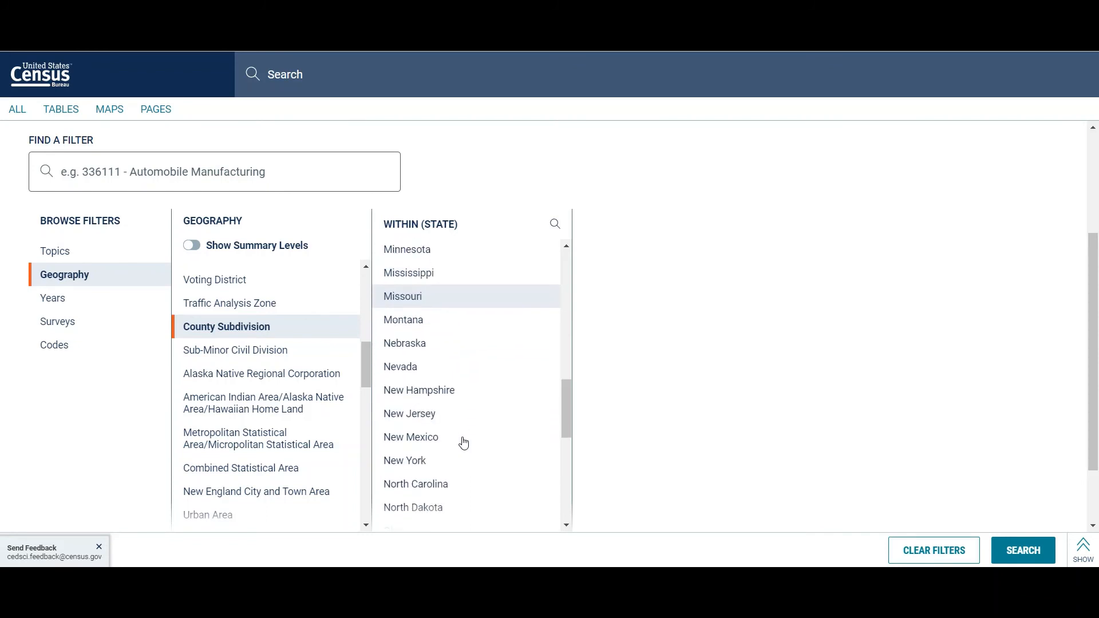
pyautogui.click(417, 460)
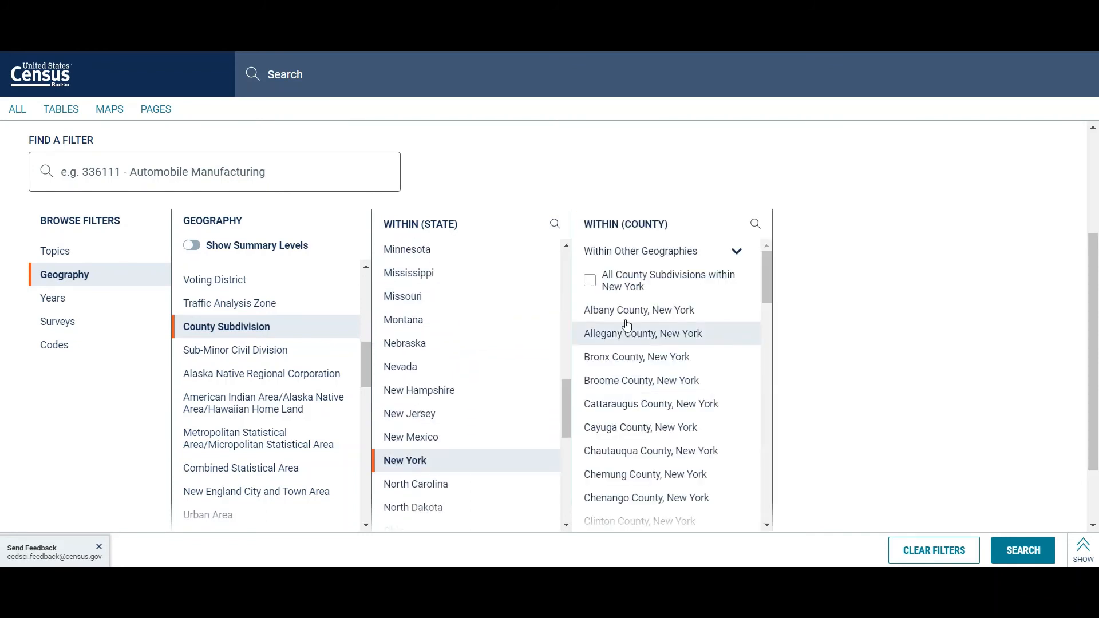
pyautogui.click(628, 311)
pyautogui.scroll(-3, 848, 335)
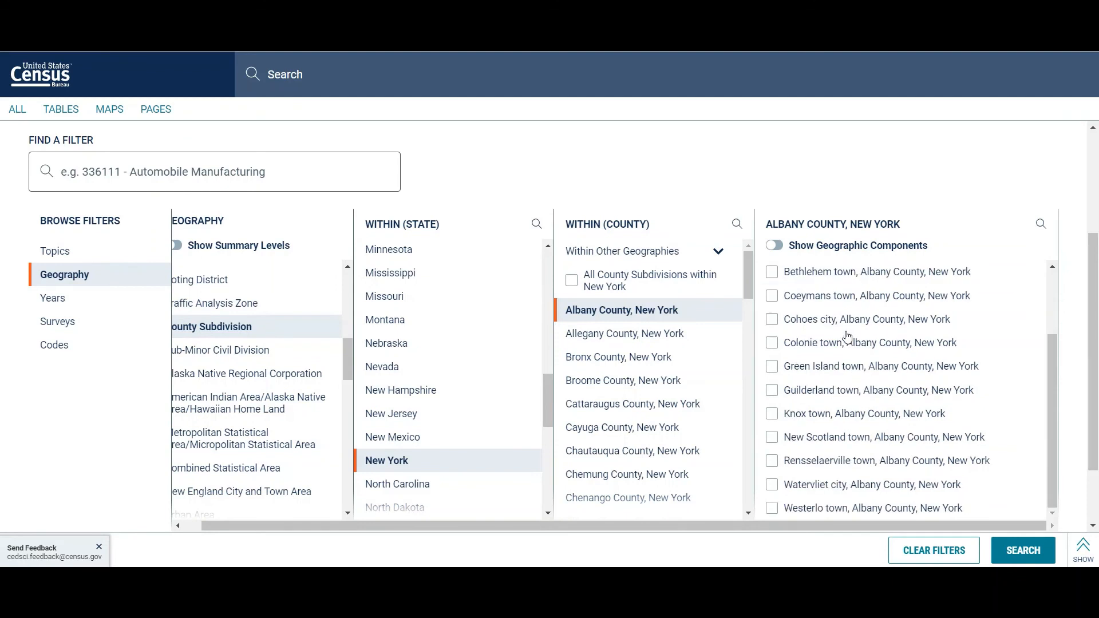
pyautogui.click(772, 509)
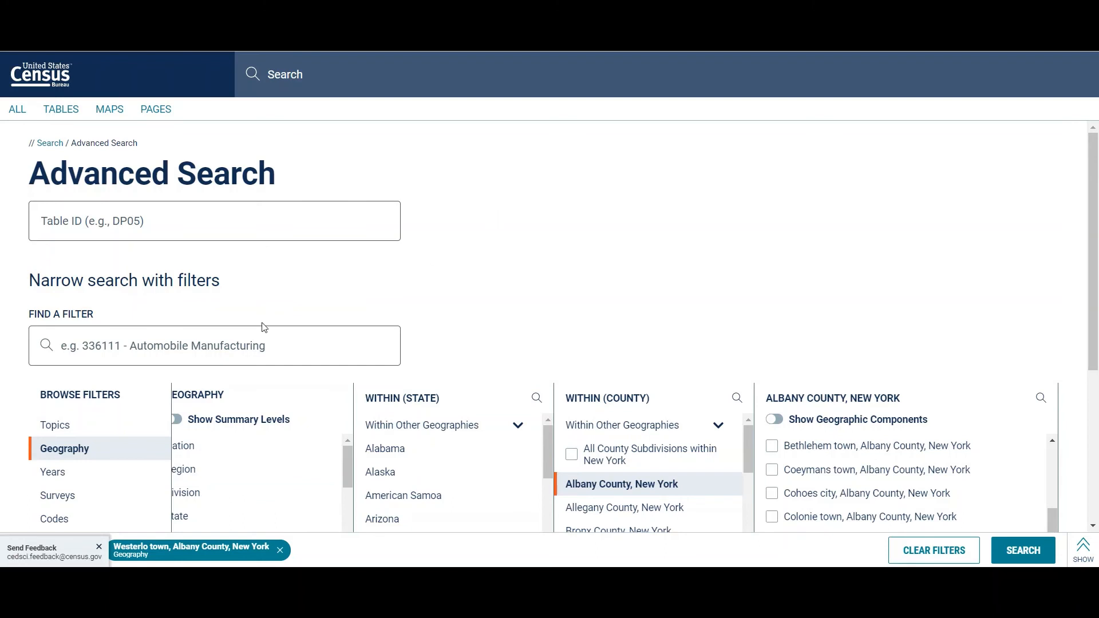
# Step: Add the overall Income and Poverty topic to the Westerlo town filter and run the search
pyautogui.click(99, 423)
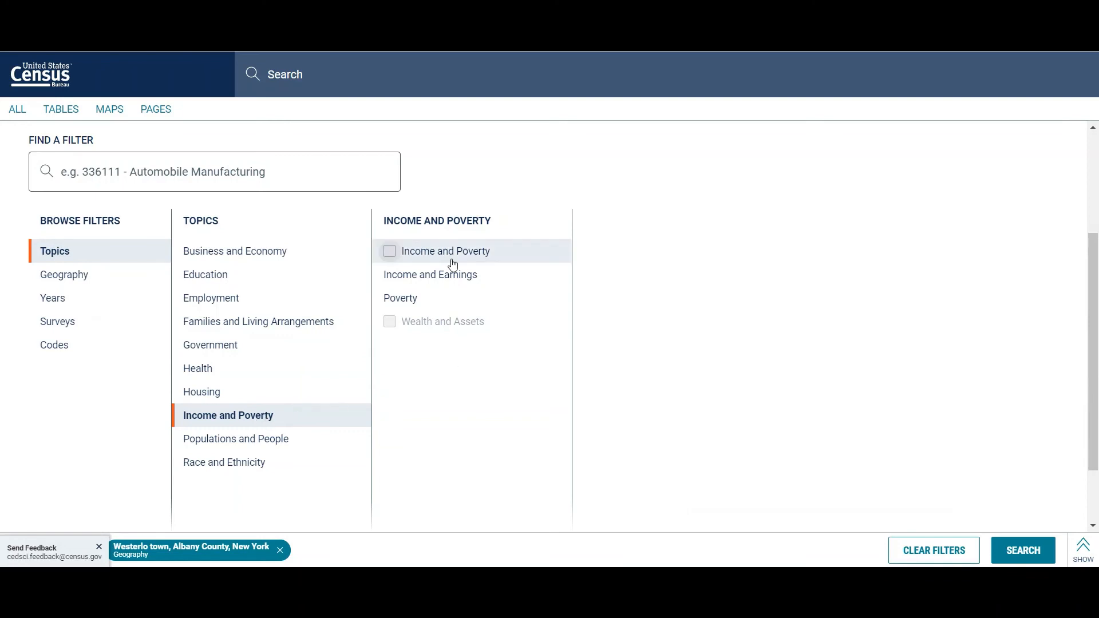
pyautogui.click(390, 253)
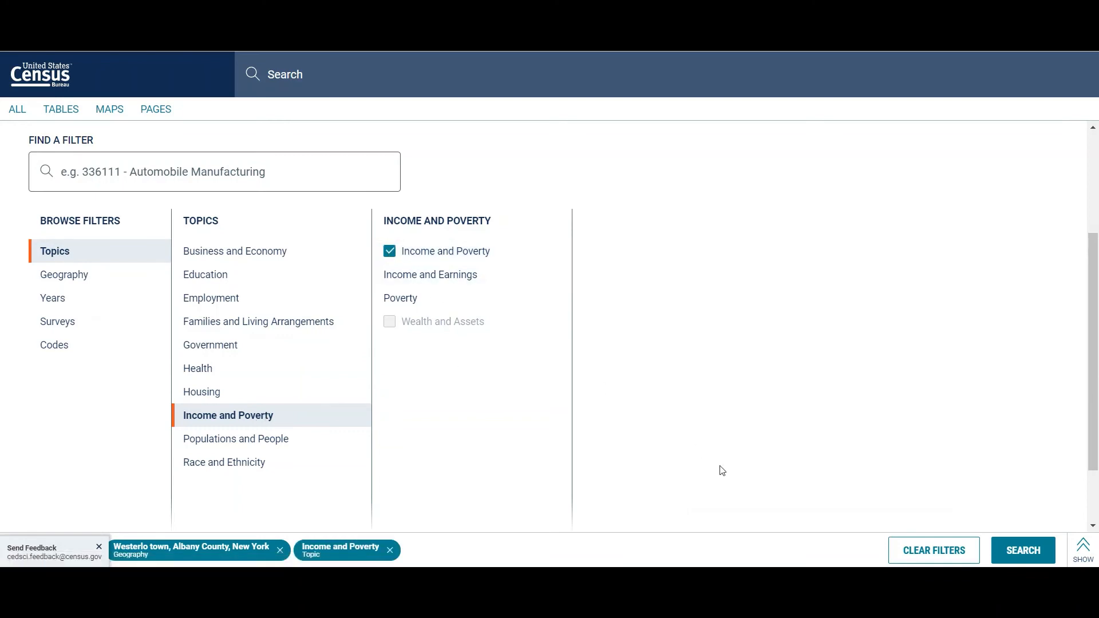
pyautogui.click(1012, 549)
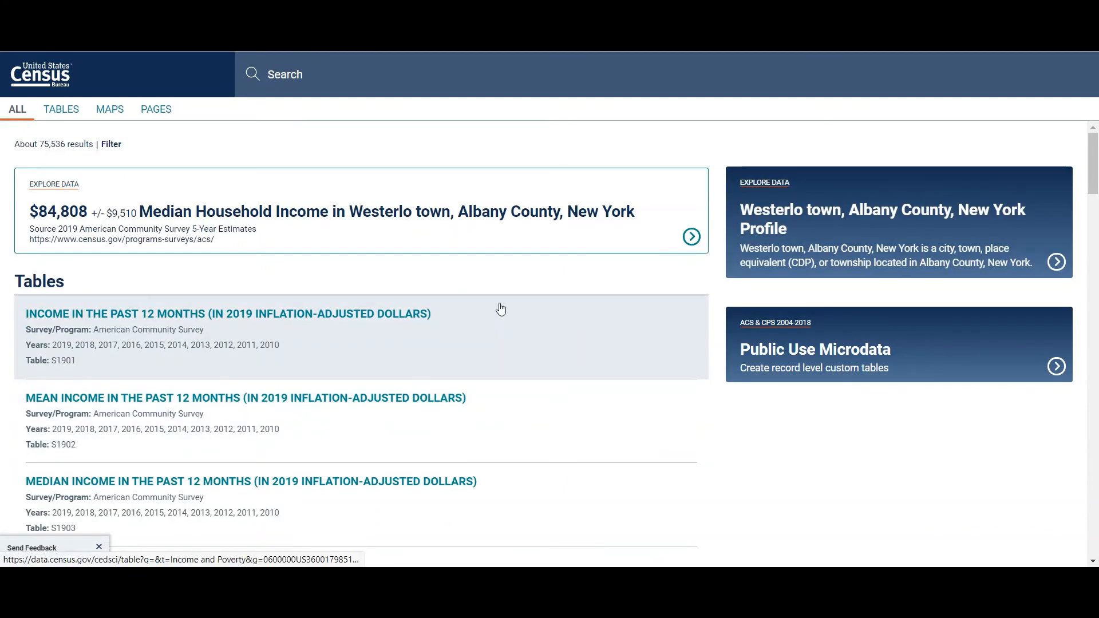
# Step: Open the Poverty Status in the Past 12 Months table S1701 and select the total population's below-poverty-level estimate for Westerlo town
pyautogui.scroll(-4, 501, 309)
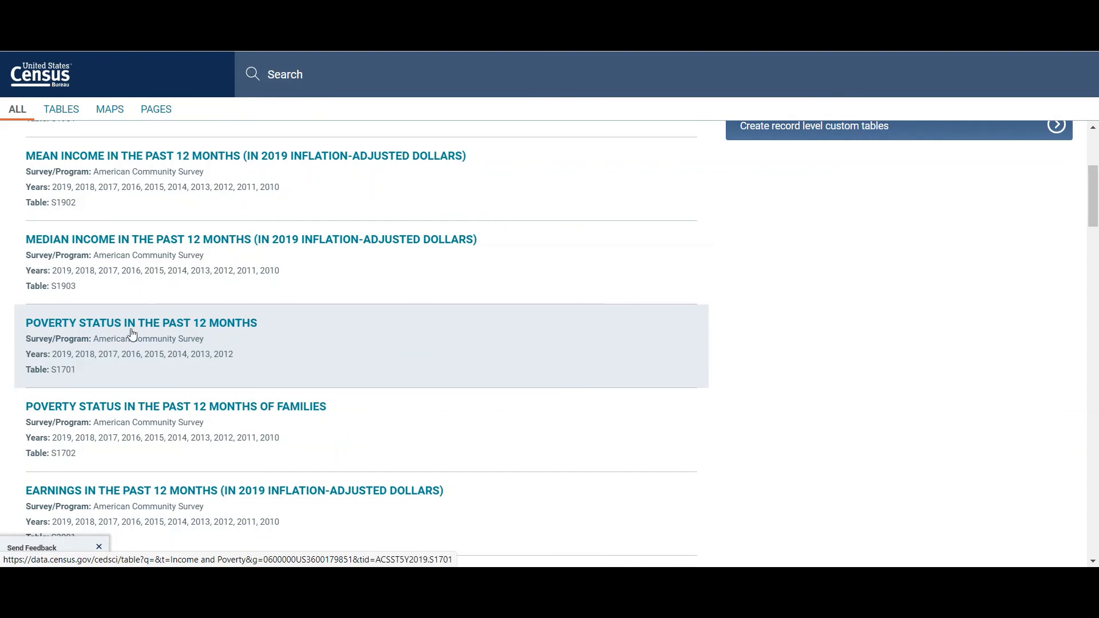
pyautogui.click(344, 358)
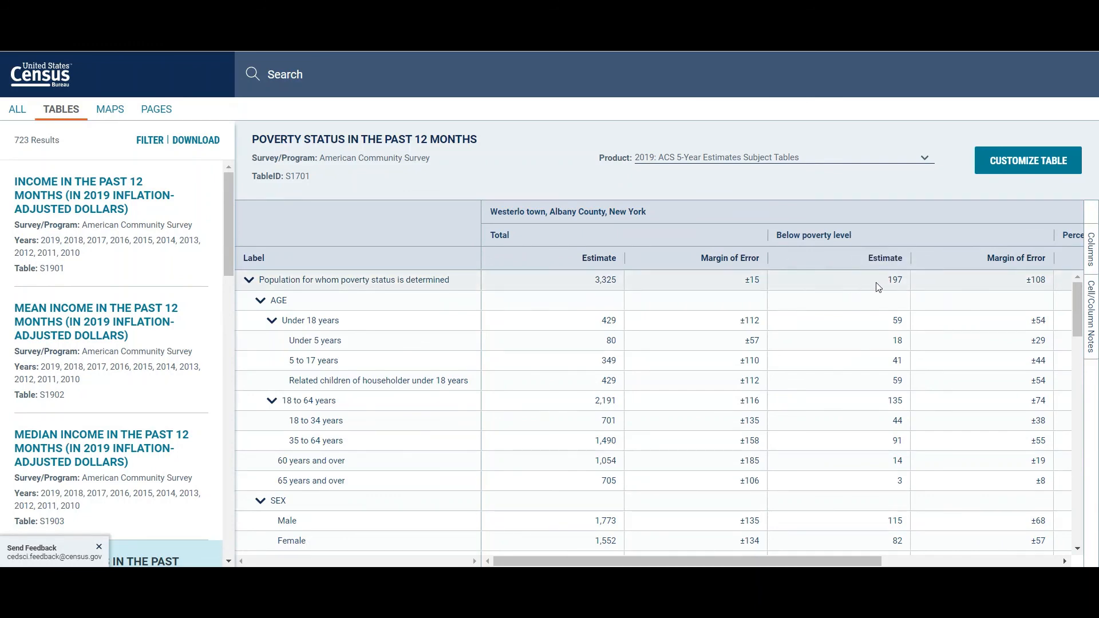
pyautogui.click(847, 279)
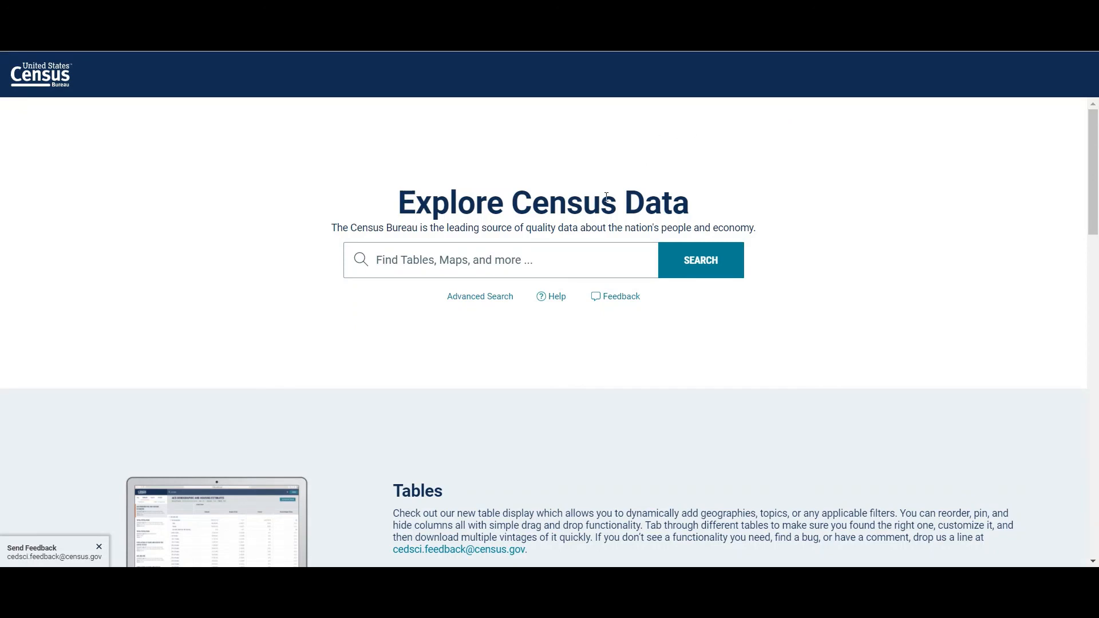
# Step: Start a new advanced search from the Explore Census Data page with County Subdivision as the geography level
pyautogui.click(504, 297)
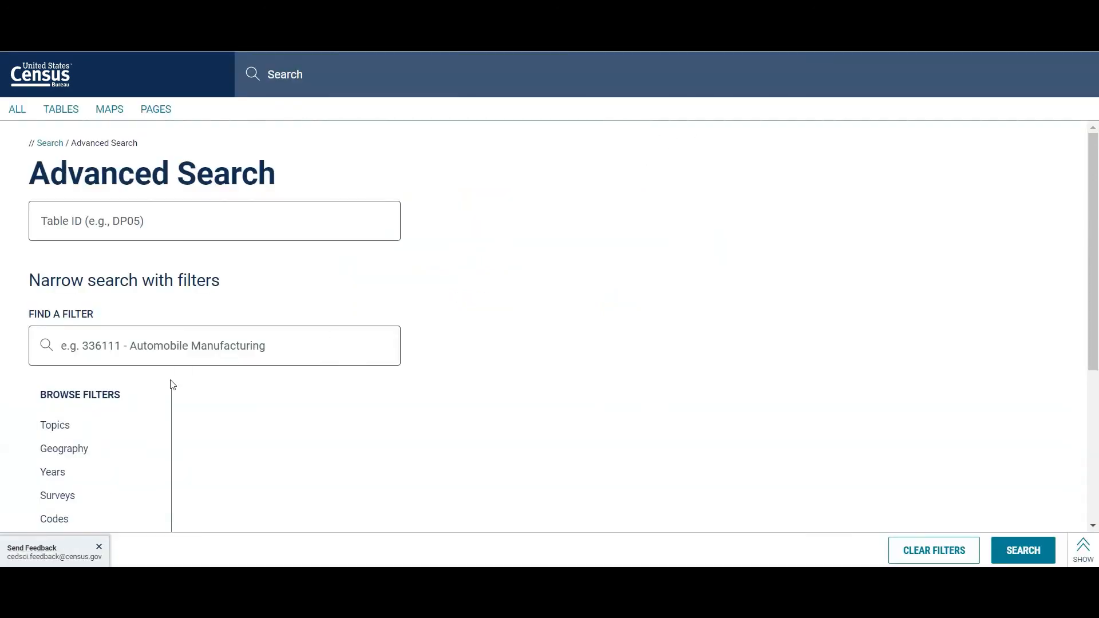
pyautogui.click(92, 448)
pyautogui.scroll(-3, 91, 451)
pyautogui.scroll(-6, 281, 392)
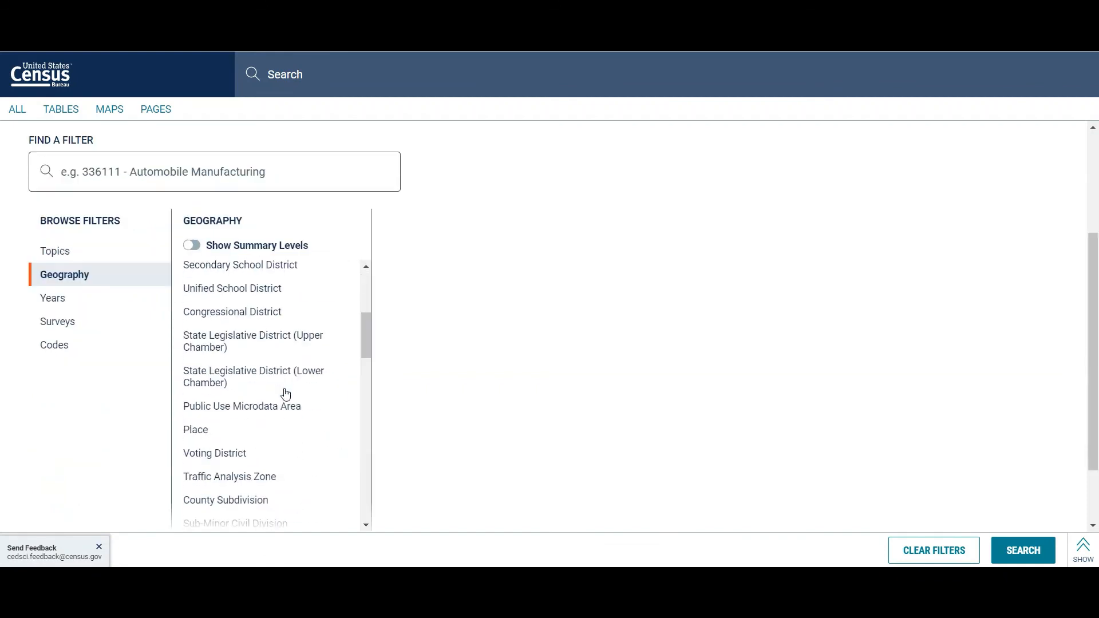
pyautogui.click(263, 382)
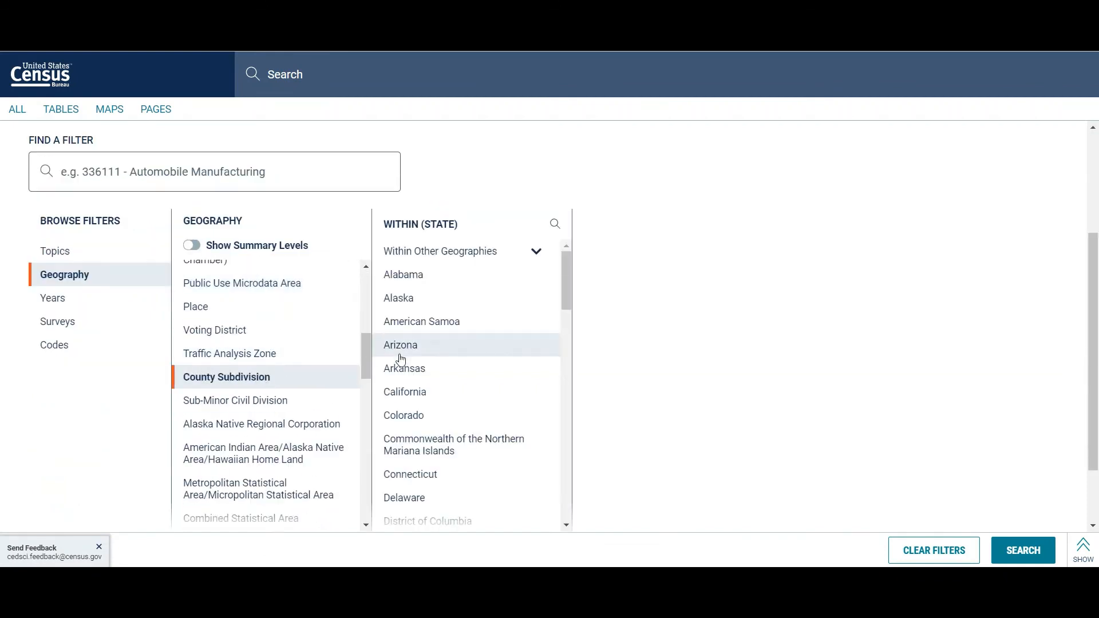
# Step: Narrow the county subdivisions to New York and Albany County, and add Westerlo town as the geography filter
pyautogui.scroll(-8, 483, 385)
pyautogui.scroll(-5, 483, 386)
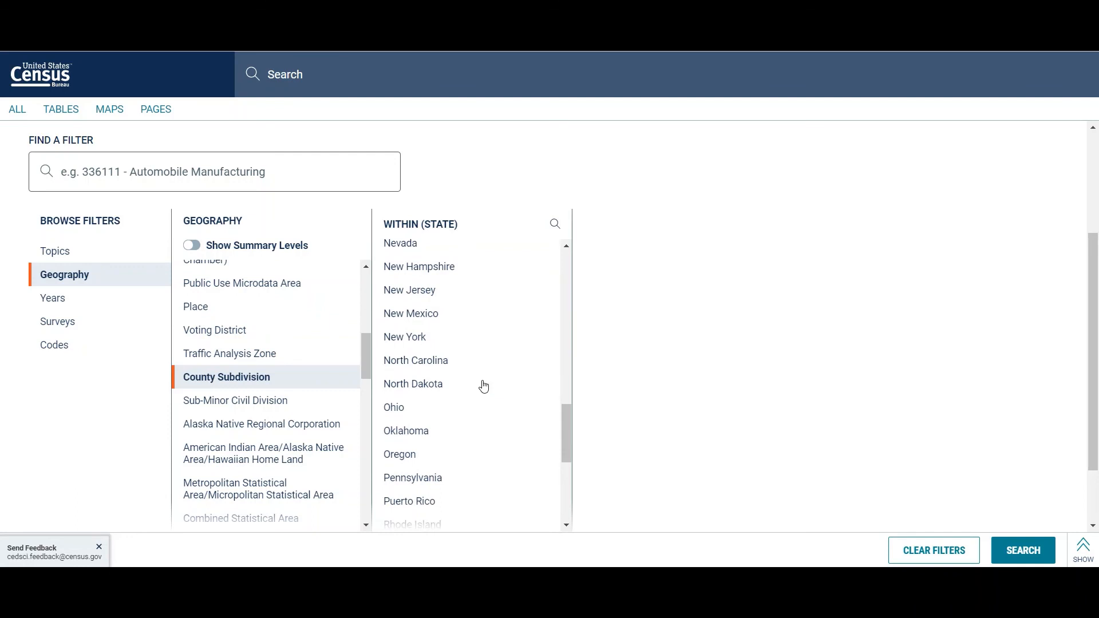
pyautogui.click(412, 339)
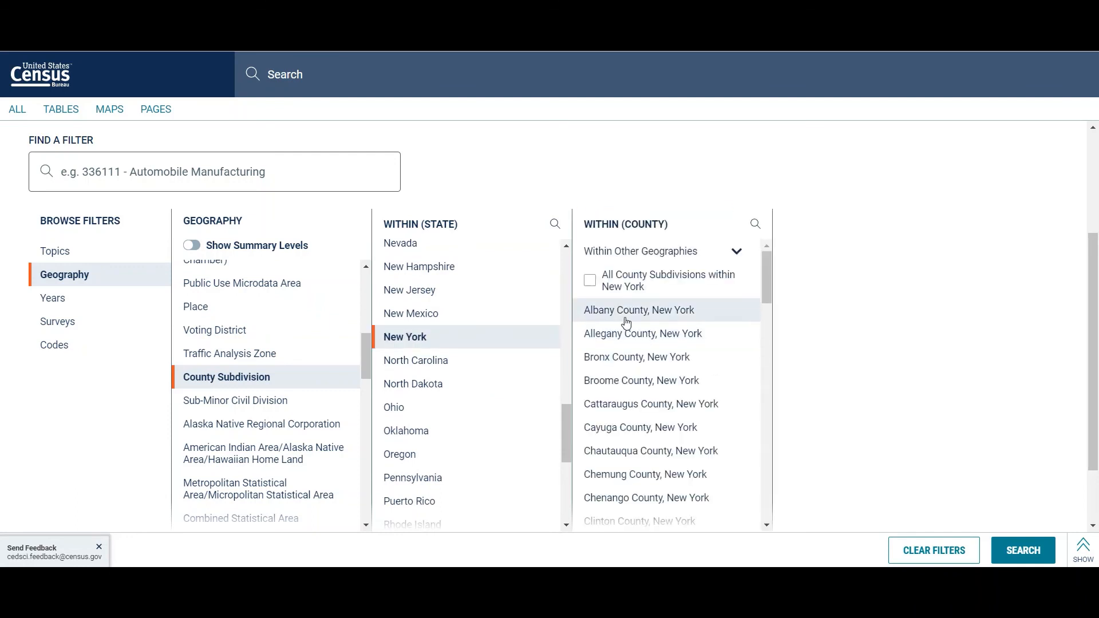
pyautogui.click(626, 322)
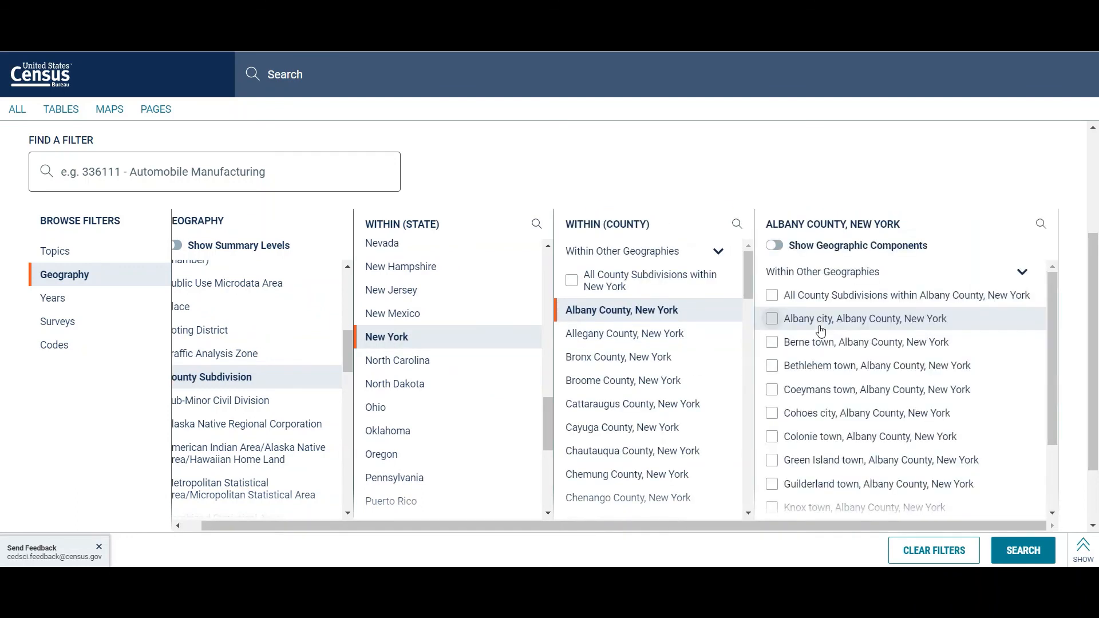
pyautogui.scroll(-3, 784, 481)
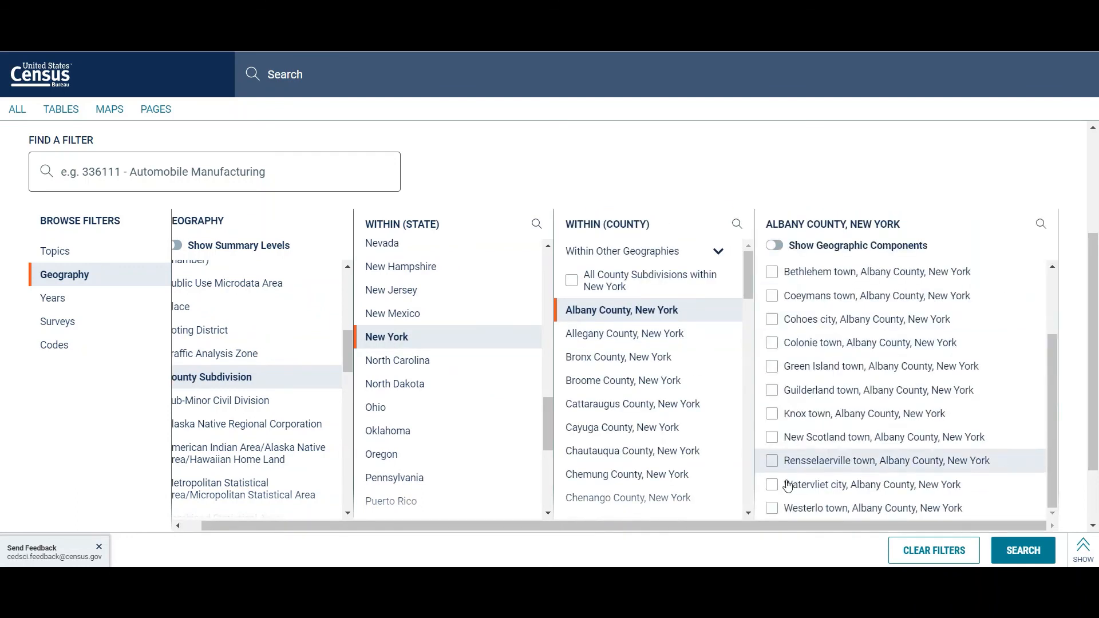
pyautogui.click(774, 508)
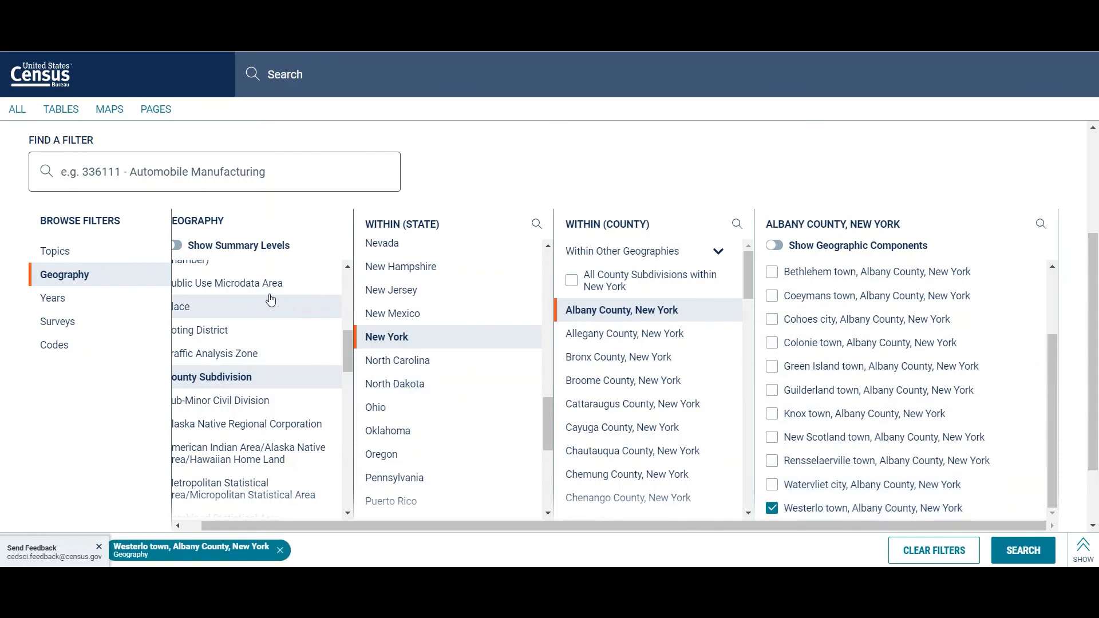
# Step: Add the Vacancy Characteristics topic from the Housing vacancy topics to the Westerlo town filter and run the search
pyautogui.click(130, 260)
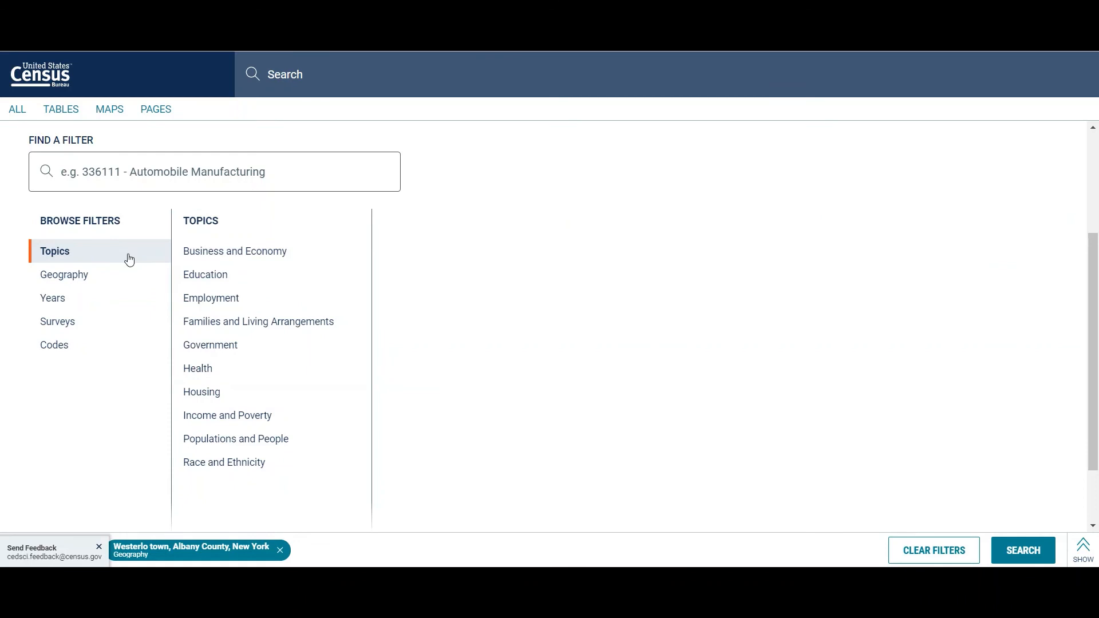
pyautogui.click(214, 399)
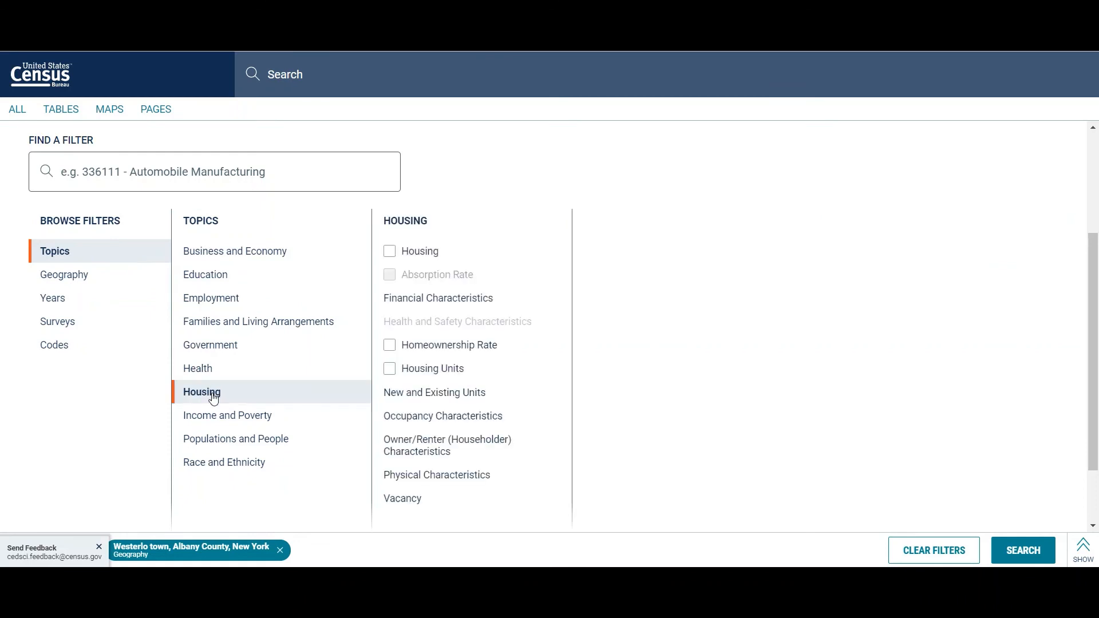
pyautogui.click(400, 496)
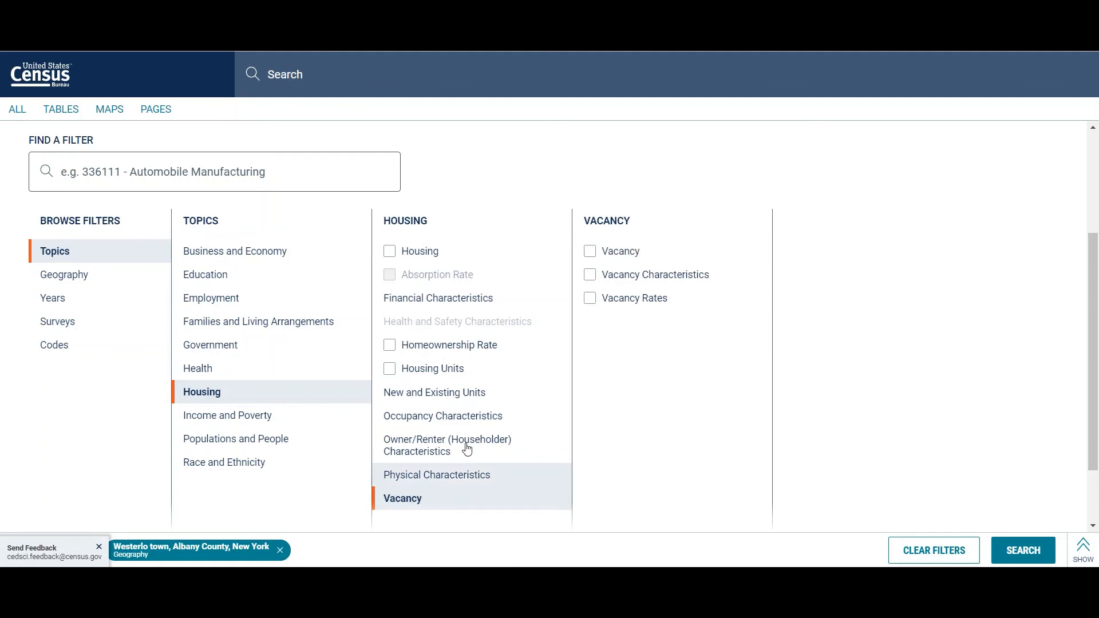
pyautogui.click(590, 276)
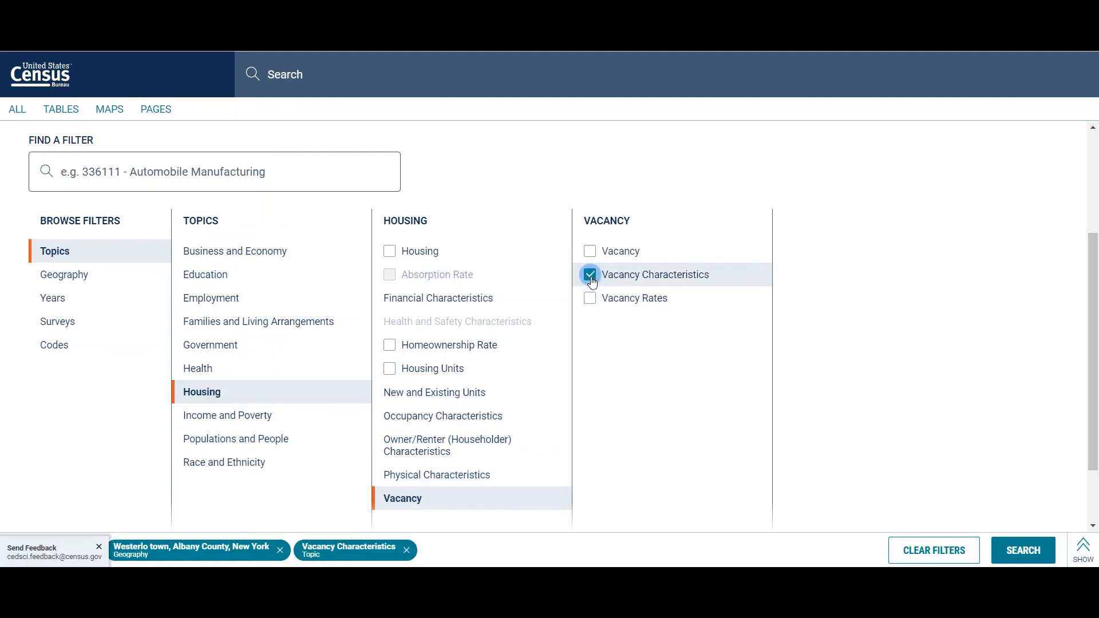
pyautogui.click(1023, 548)
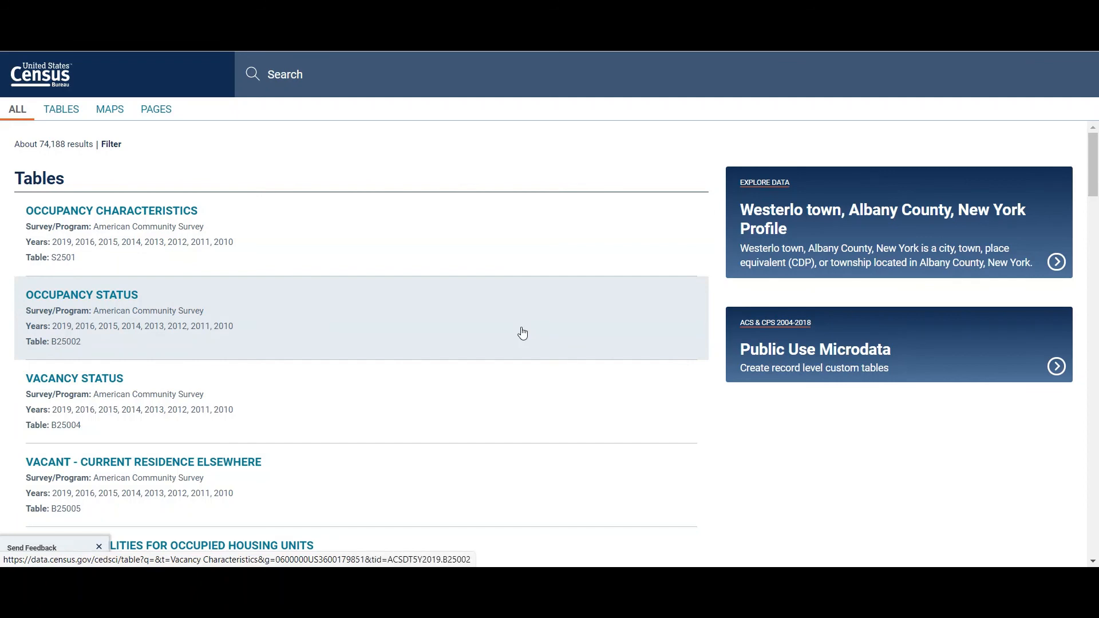
# Step: Open the Vacancy Status table B25004 and select the total estimate of vacant housing units in Westerlo town
pyautogui.scroll(-1, 523, 333)
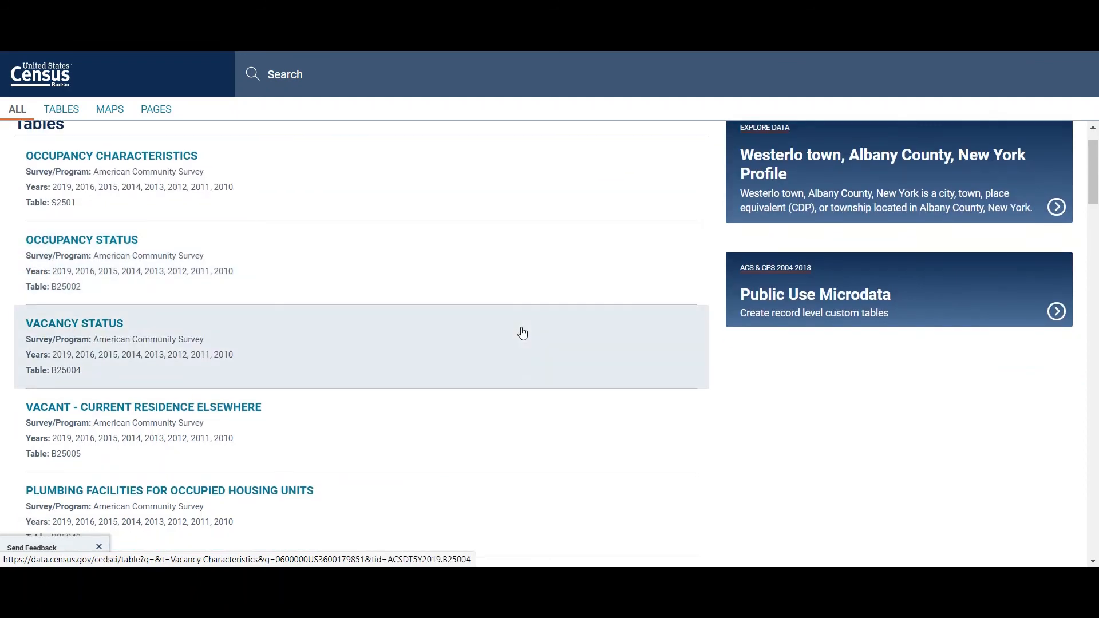
pyautogui.click(271, 335)
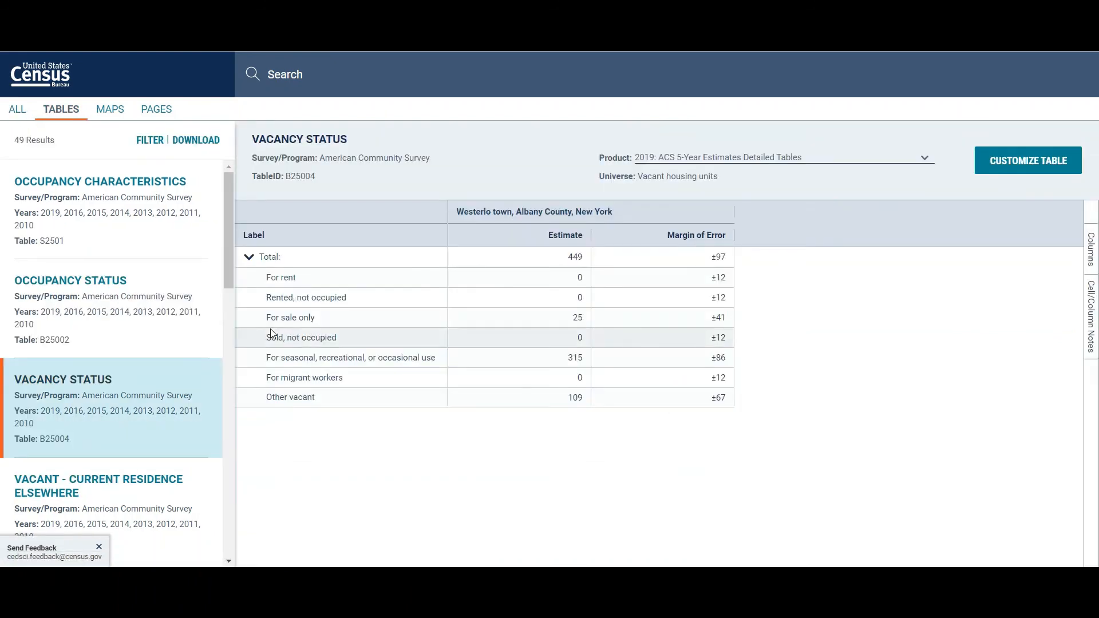
pyautogui.click(505, 261)
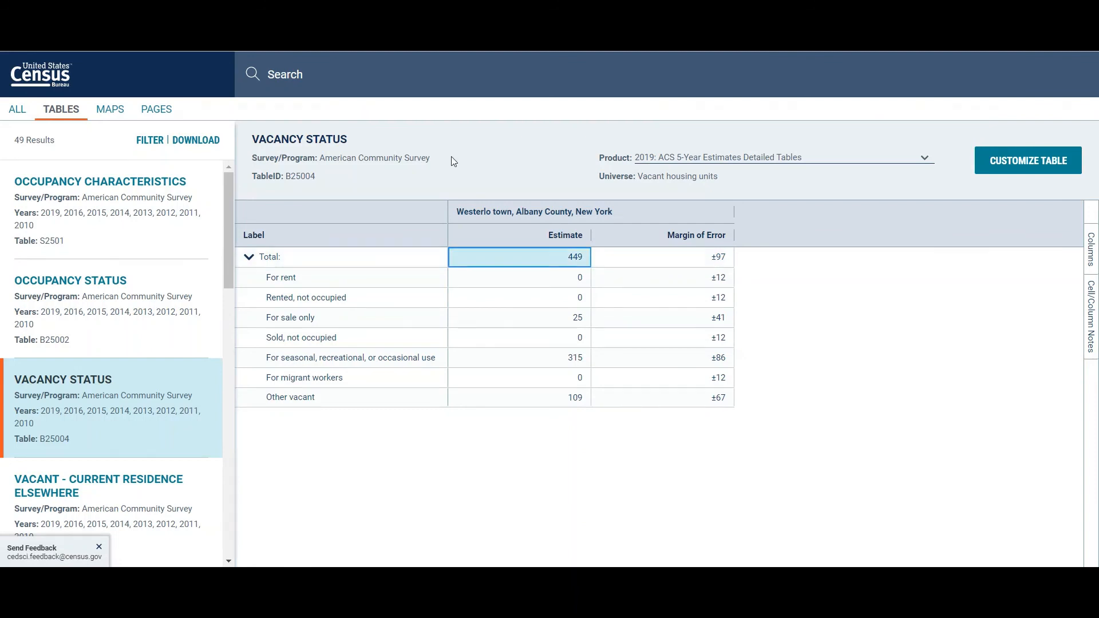